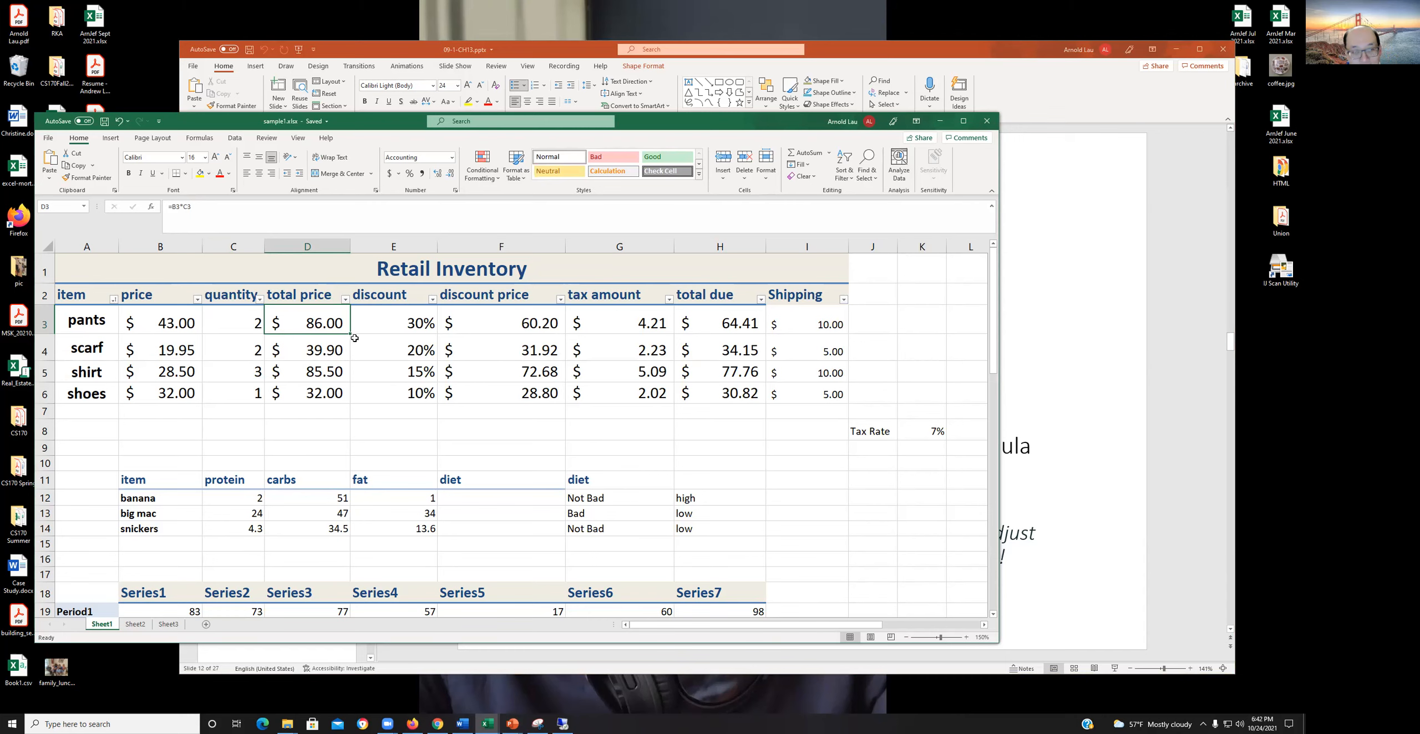
Step: Fill the total price formula from D3 down through D6
{"action": "left_click_drag", "start_coordinate": [350, 335], "coordinate": [332, 397]}
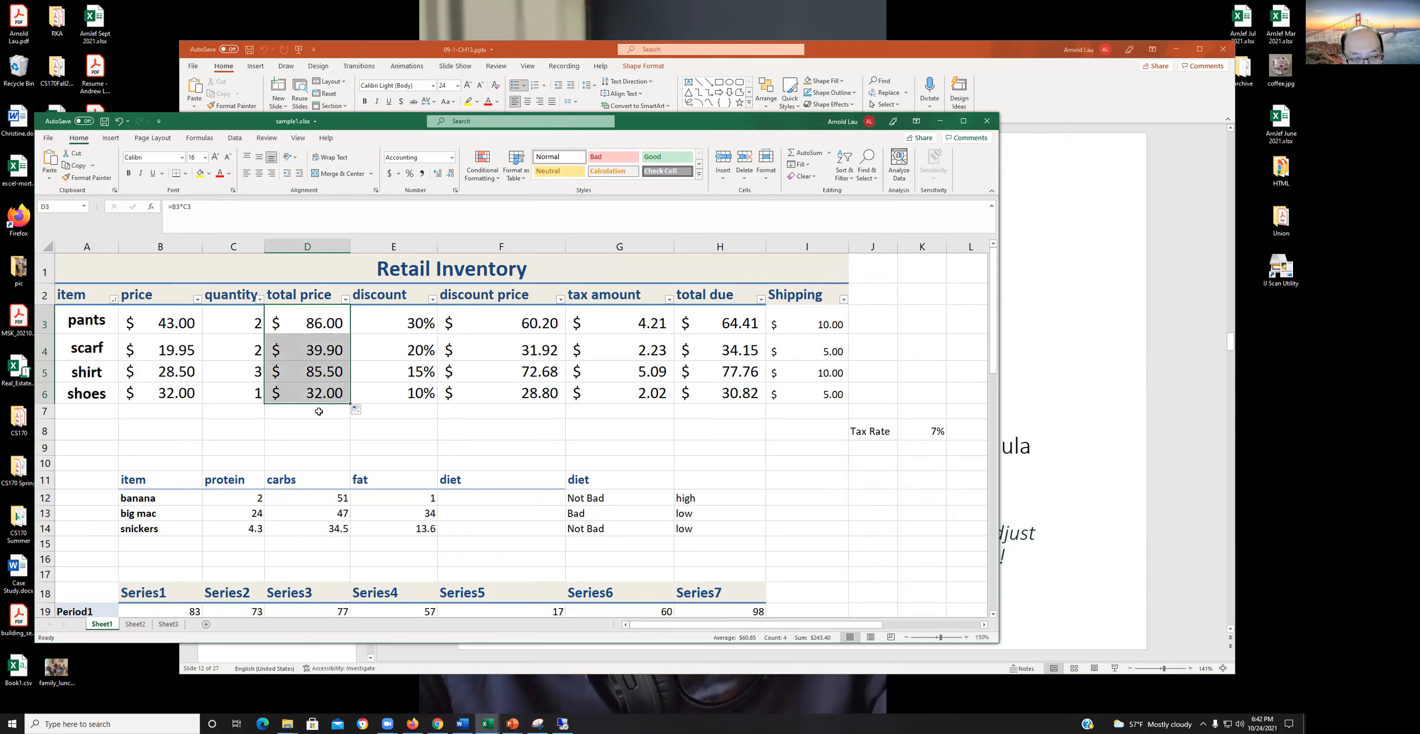
{"action": "left_click", "coordinate": [319, 412]}
Step: Examine how the total price formula's cell references adjust for each item in D3 to D6
{"action": "left_click", "coordinate": [326, 354]}
{"action": "left_click", "coordinate": [327, 384]}
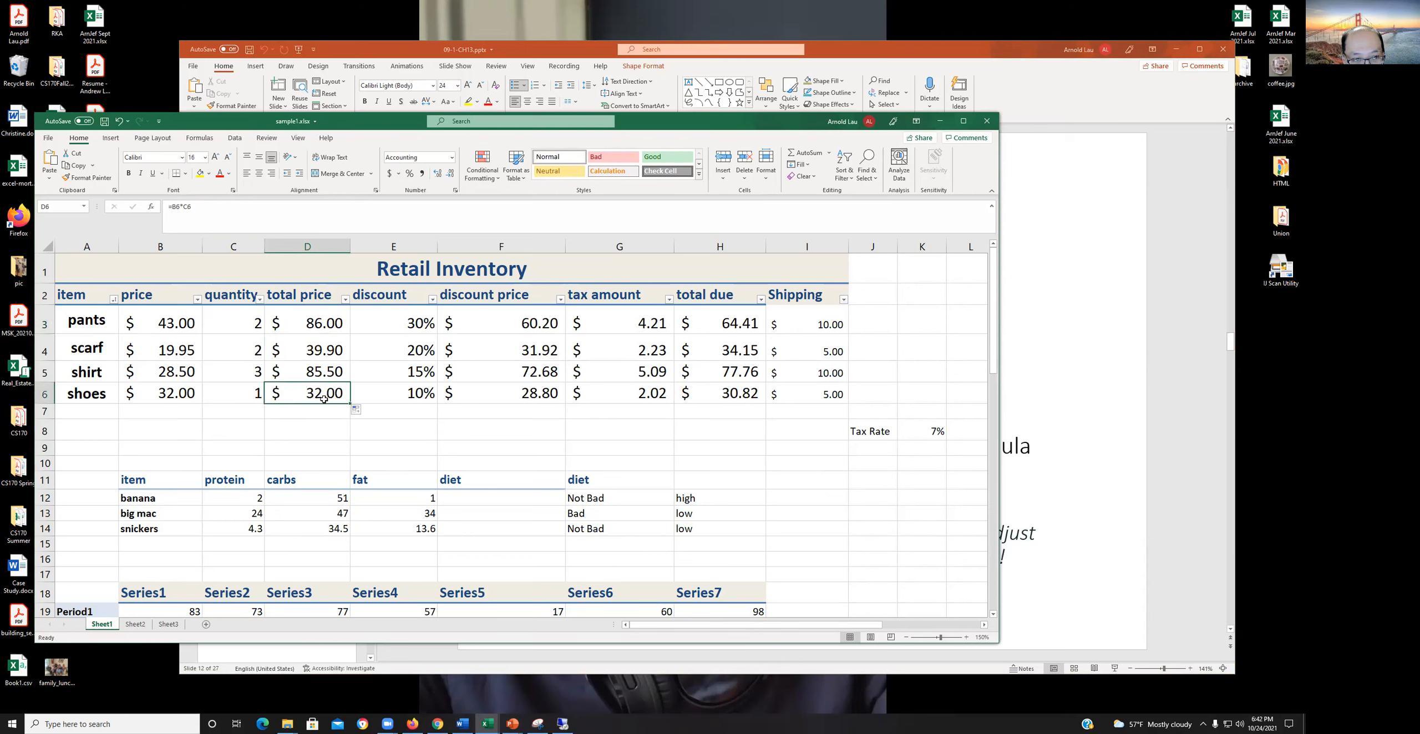
{"action": "left_click", "coordinate": [330, 366]}
{"action": "left_click", "coordinate": [330, 350]}
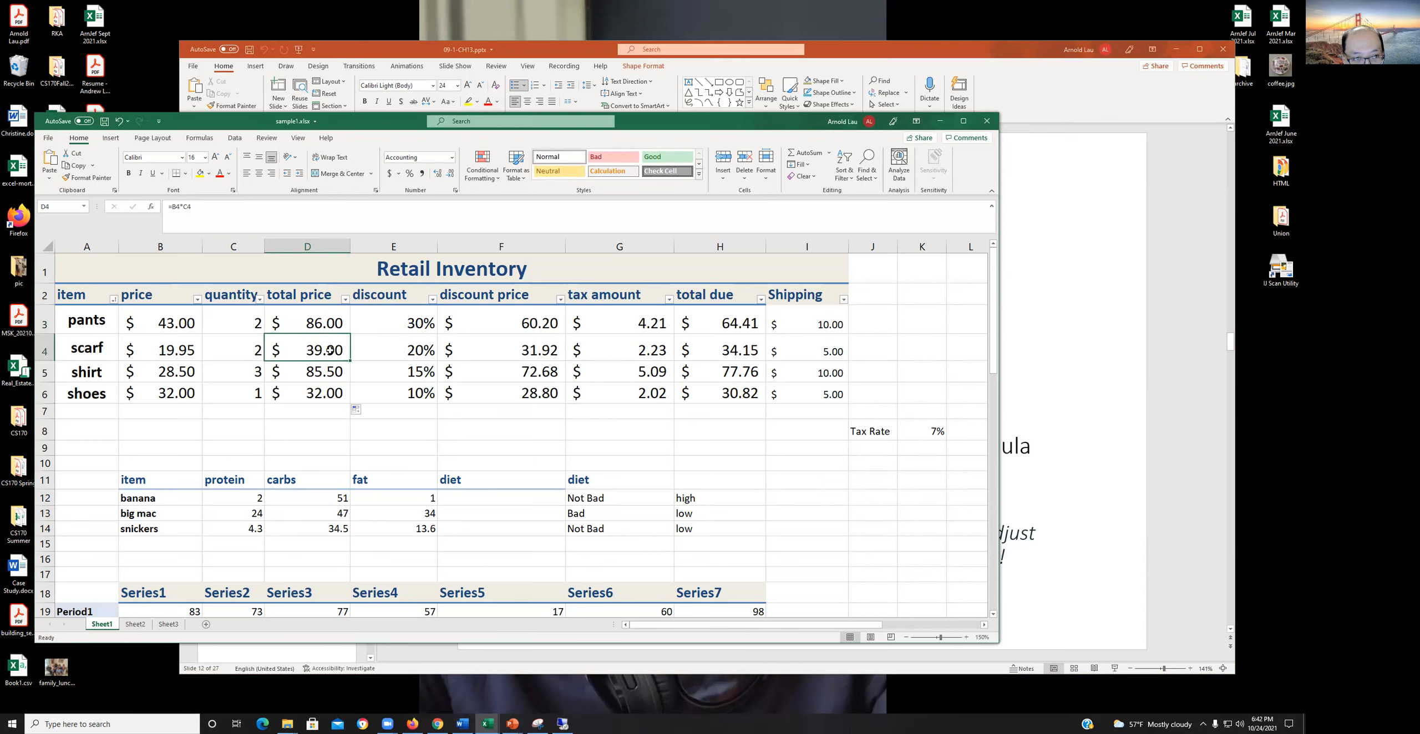
{"action": "left_click", "coordinate": [329, 320]}
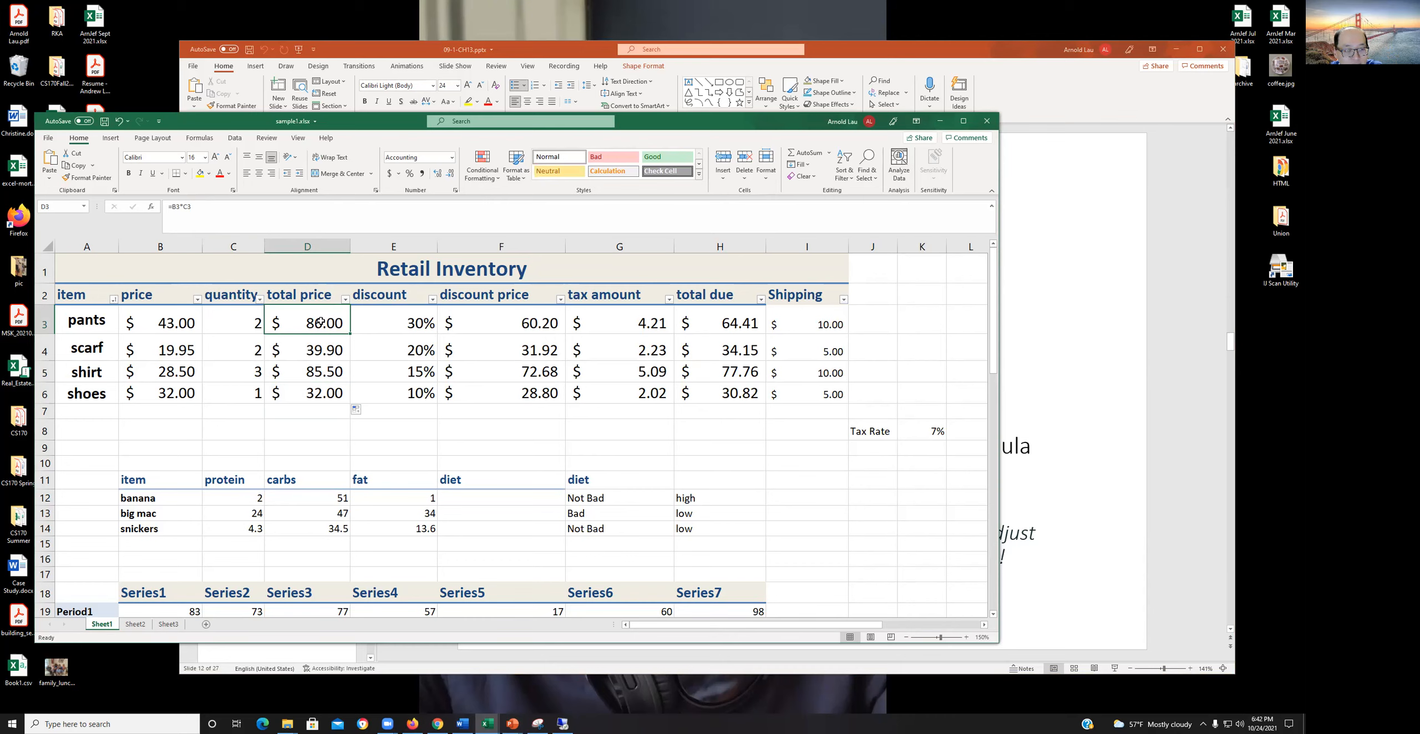
{"action": "left_click", "coordinate": [320, 351]}
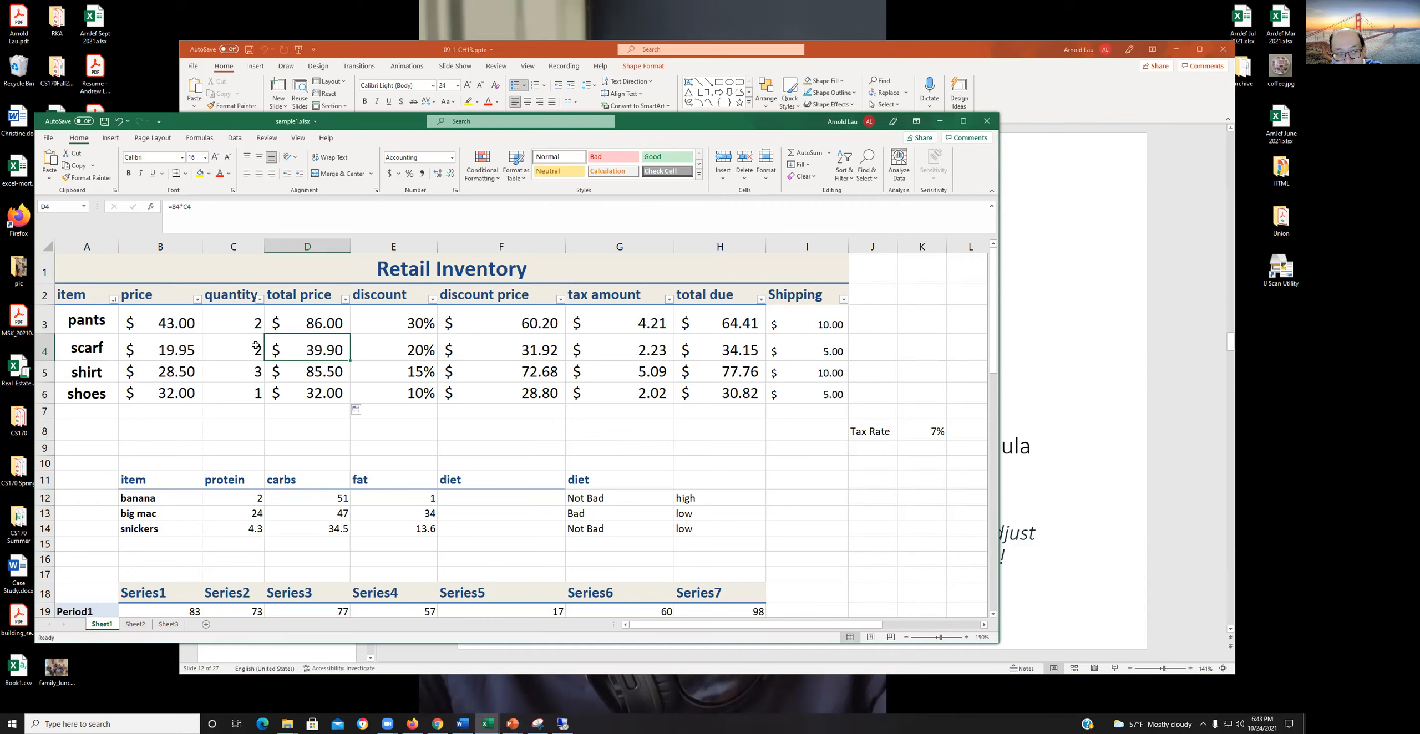
{"action": "key", "text": "Down"}
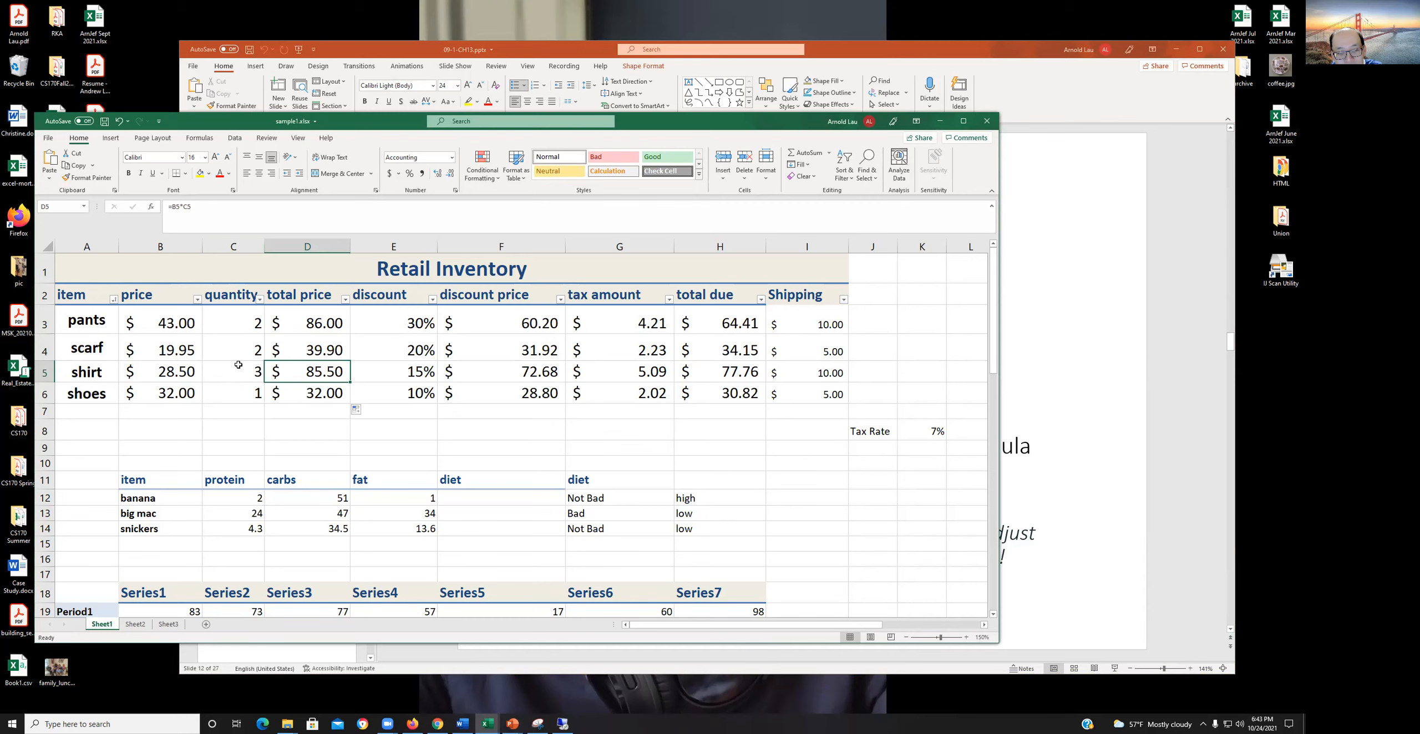
{"action": "key", "text": "Down"}
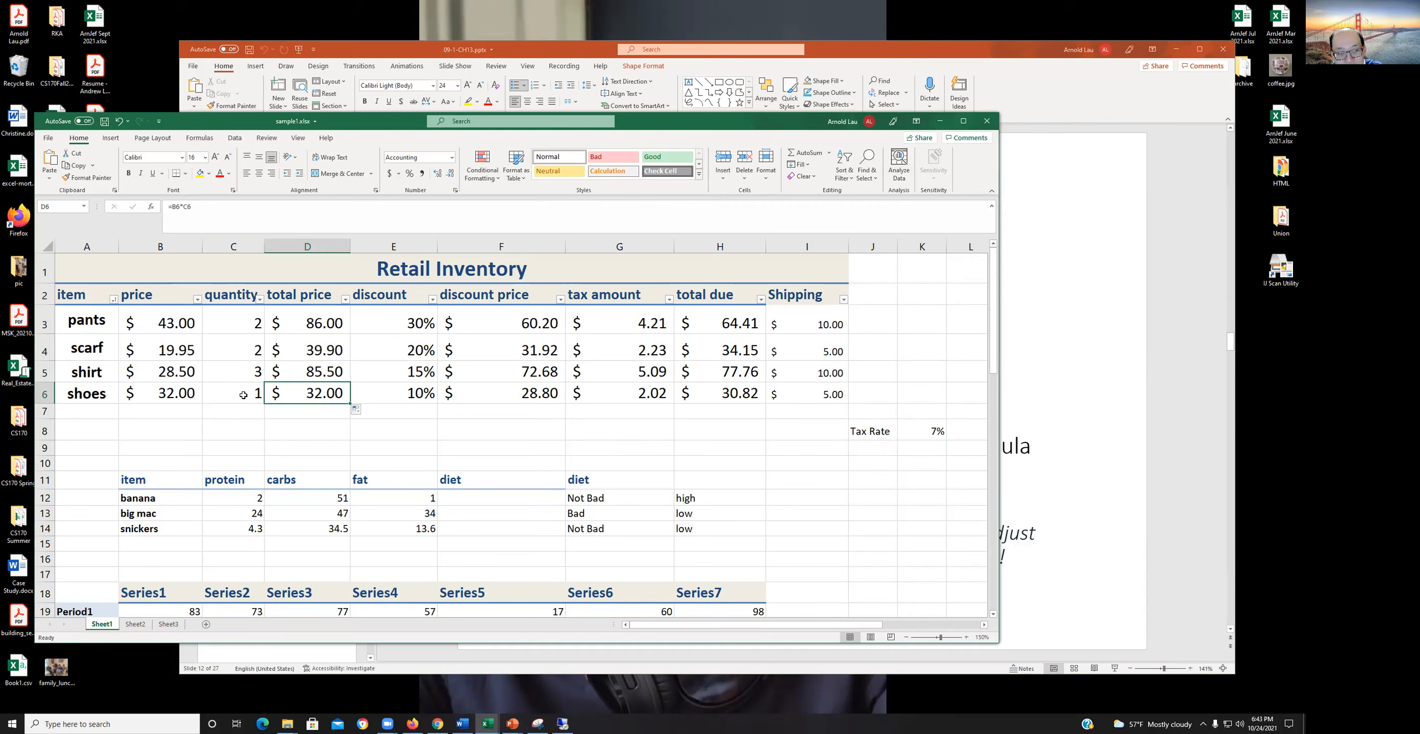
{"action": "left_click", "coordinate": [312, 312]}
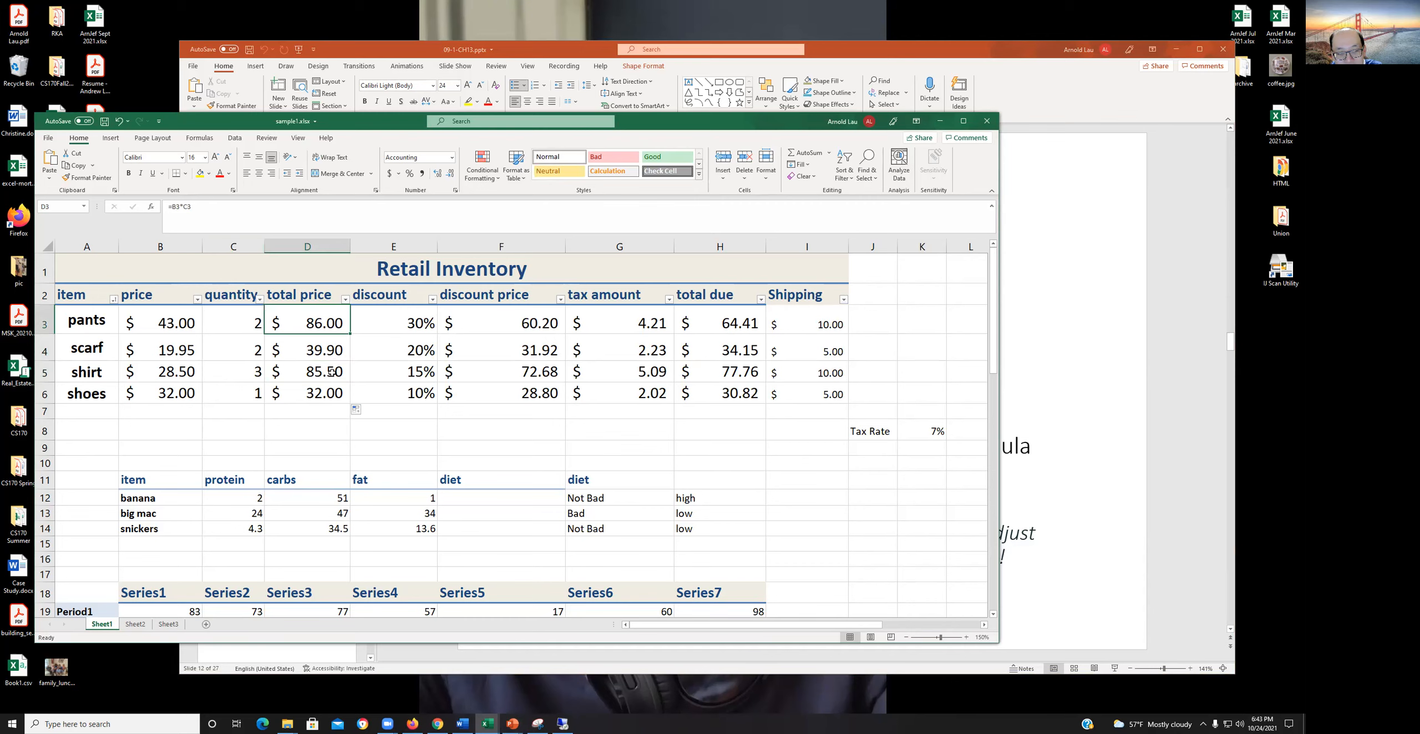
{"action": "mouse_move", "coordinate": [350, 336]}
{"action": "left_mouse_down"}
{"action": "mouse_move", "coordinate": [349, 406]}
{"action": "mouse_move", "coordinate": [346, 330]}
{"action": "left_mouse_up"}
Step: Enter a price of 35 and a quantity of 2 in row 7 below the shoes item
{"action": "left_click", "coordinate": [316, 412]}
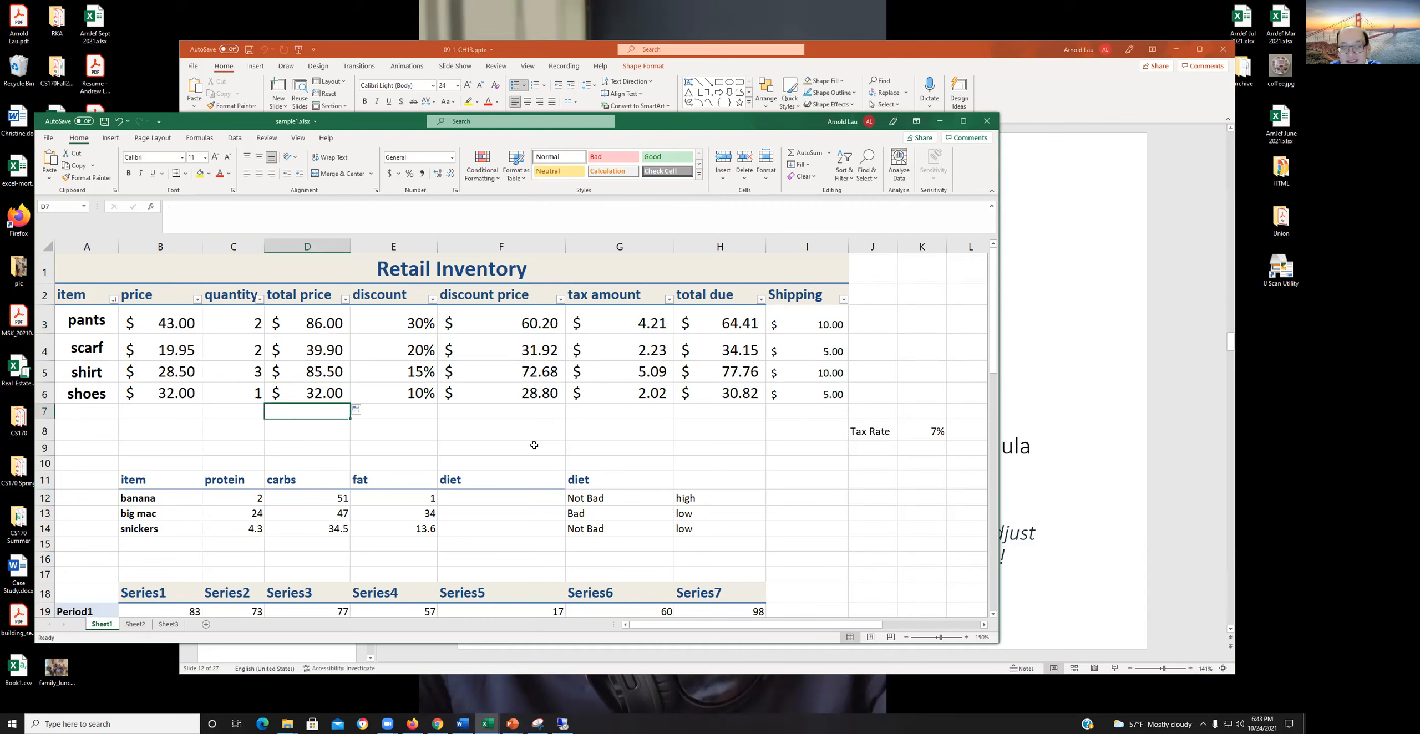
{"action": "key", "text": "Left"}
{"action": "key", "text": "Left"}
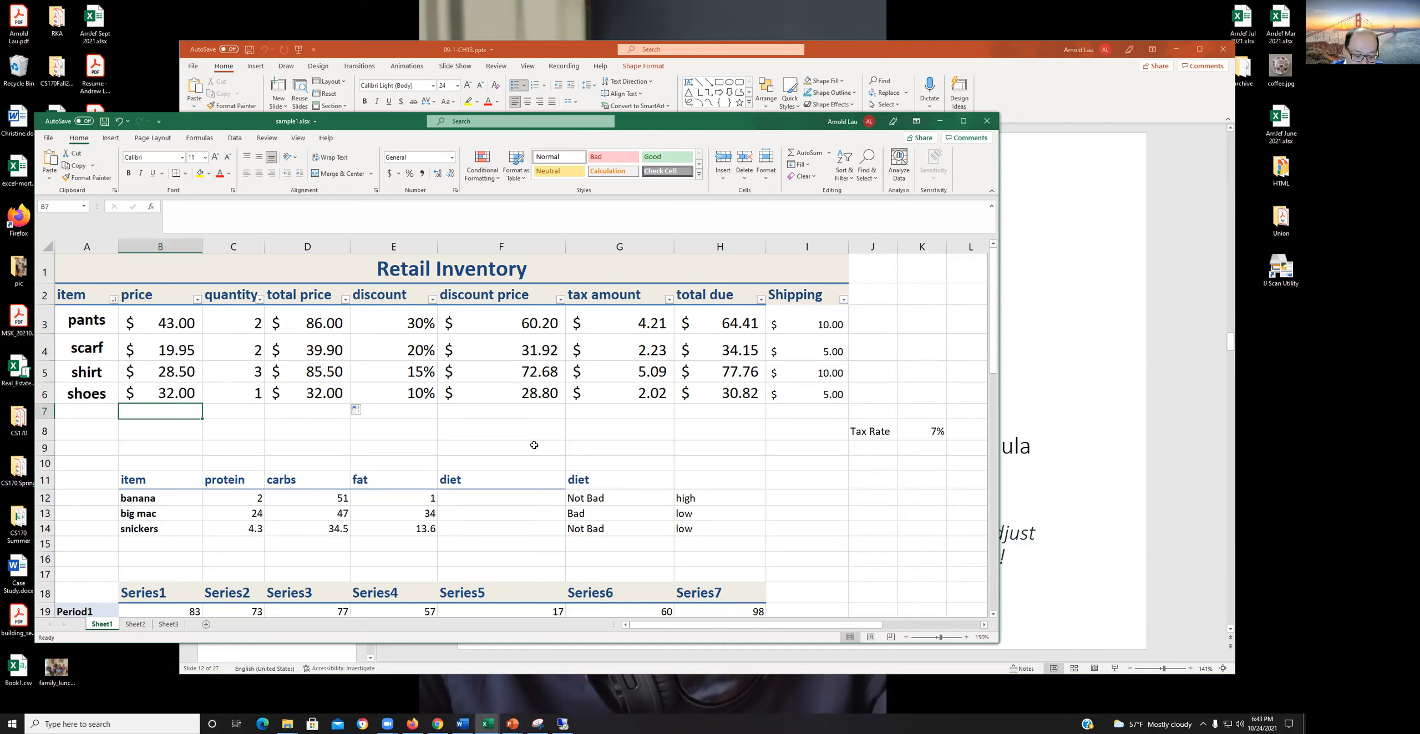
{"action": "type", "text": "35"}
{"action": "key", "text": "Tab"}
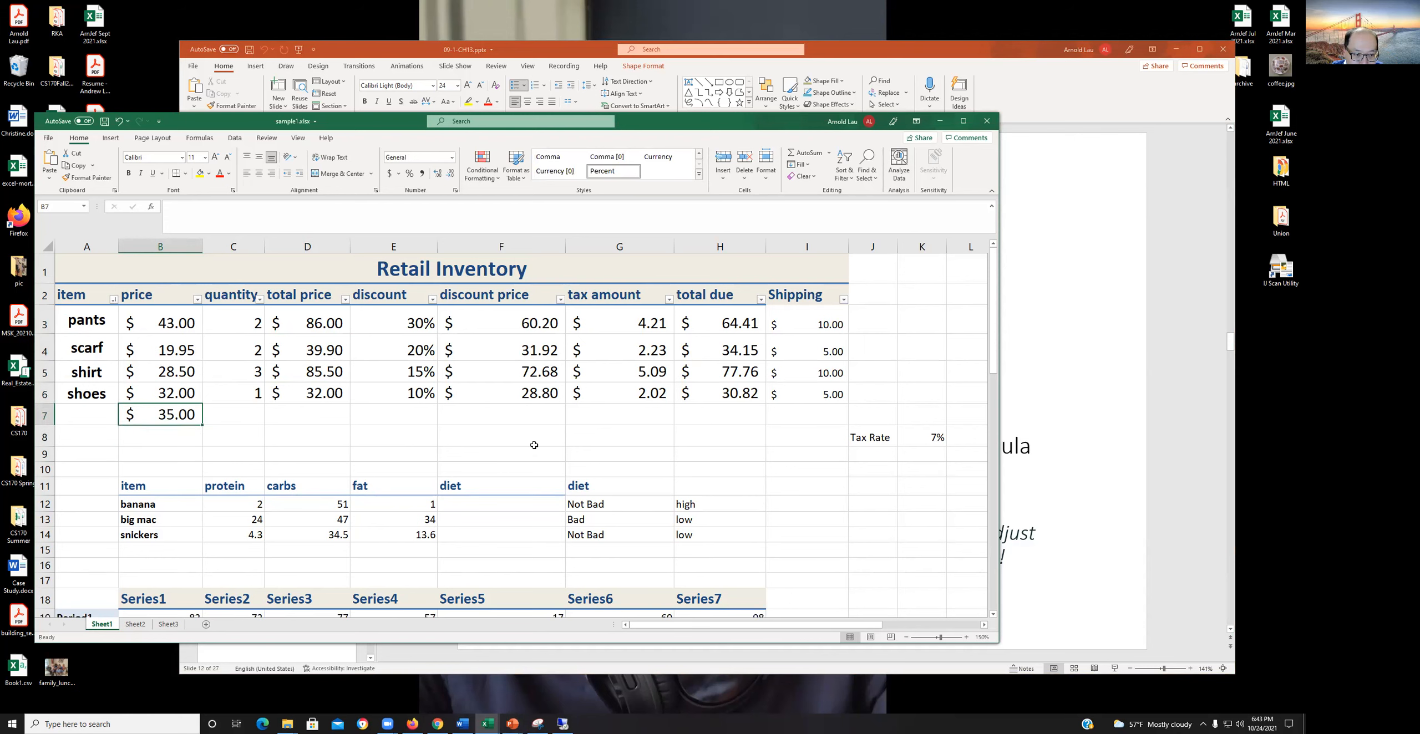
{"action": "type", "text": "2"}
{"action": "key", "text": "Return"}
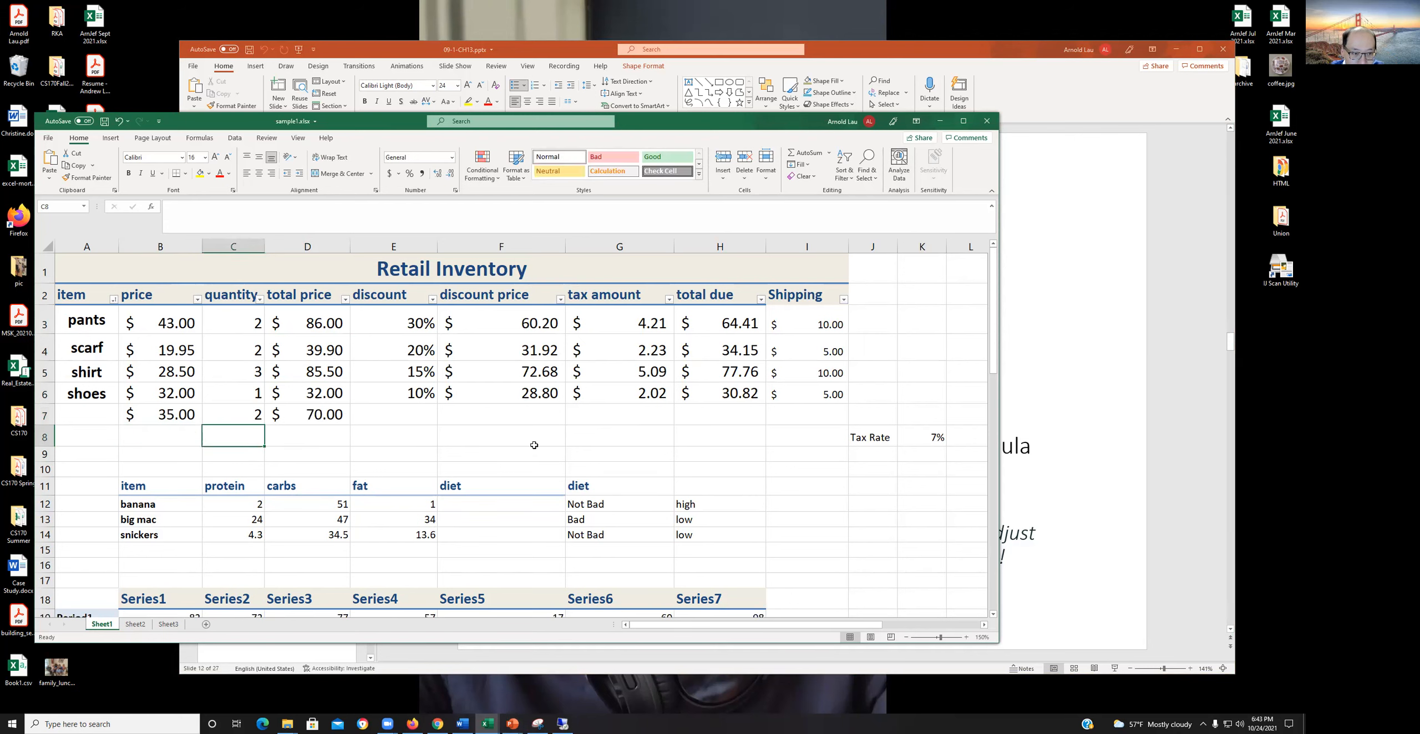
Step: Examine the total price formula in D7 and compare it with the price, quantity and formulas it relates to
{"action": "key", "text": "Up"}
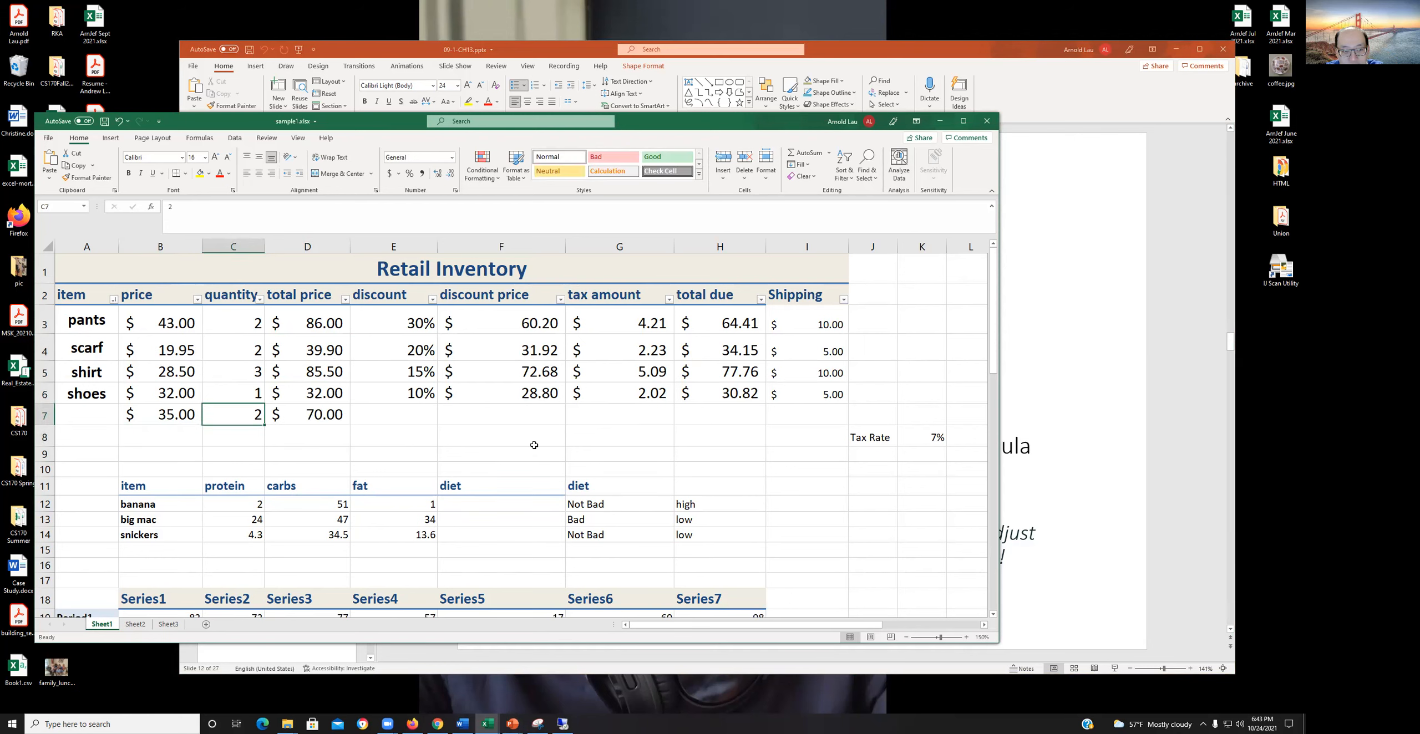
{"action": "key", "text": "Right"}
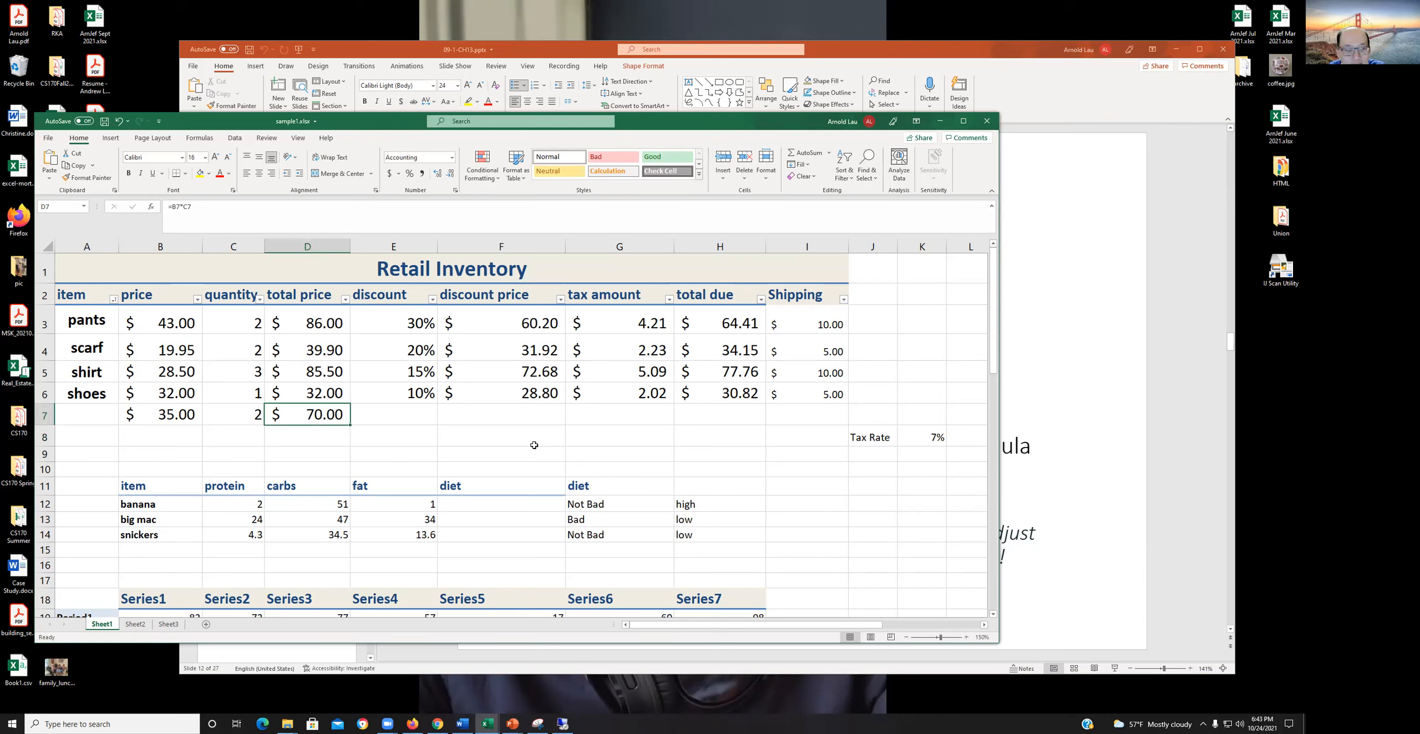
{"action": "left_click", "coordinate": [326, 395]}
{"action": "left_click", "coordinate": [327, 413]}
{"action": "left_click", "coordinate": [322, 323]}
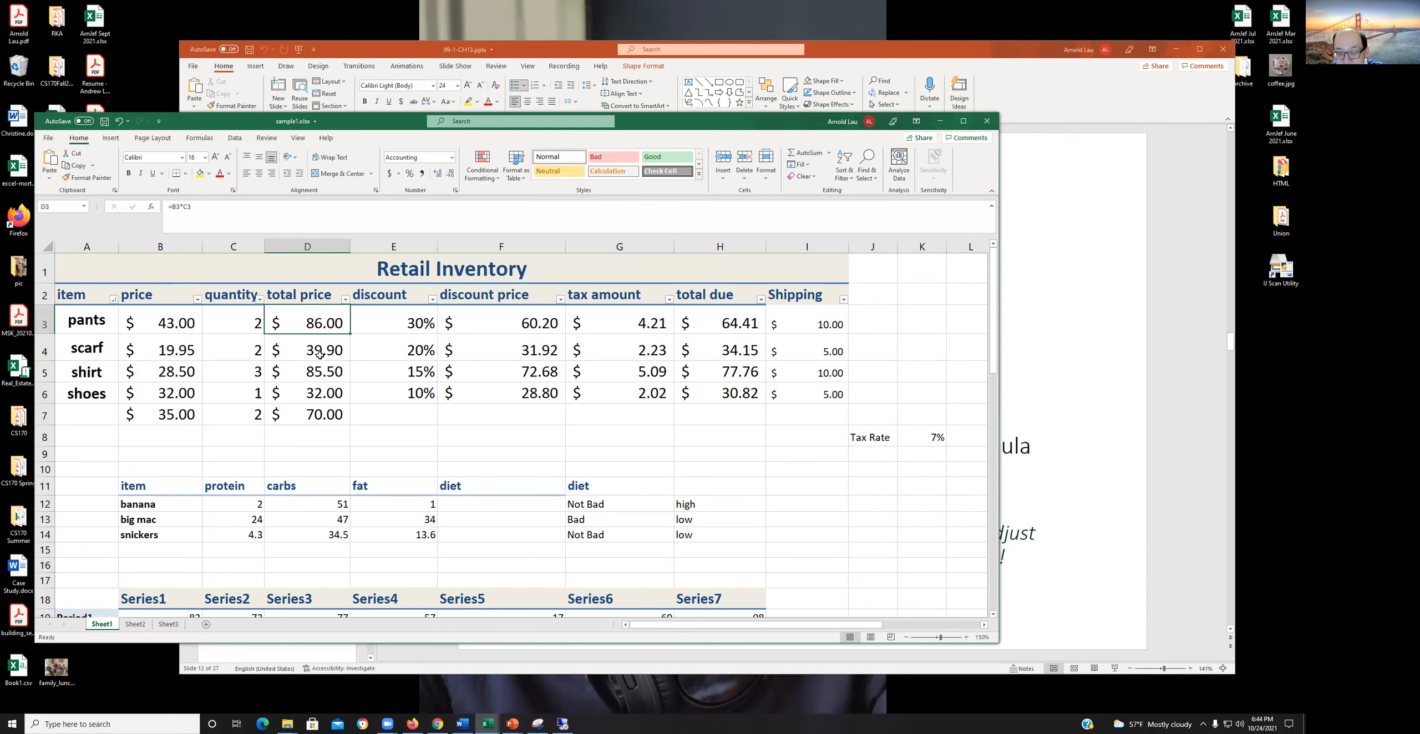
{"action": "left_click", "coordinate": [299, 444]}
{"action": "left_click", "coordinate": [189, 416]}
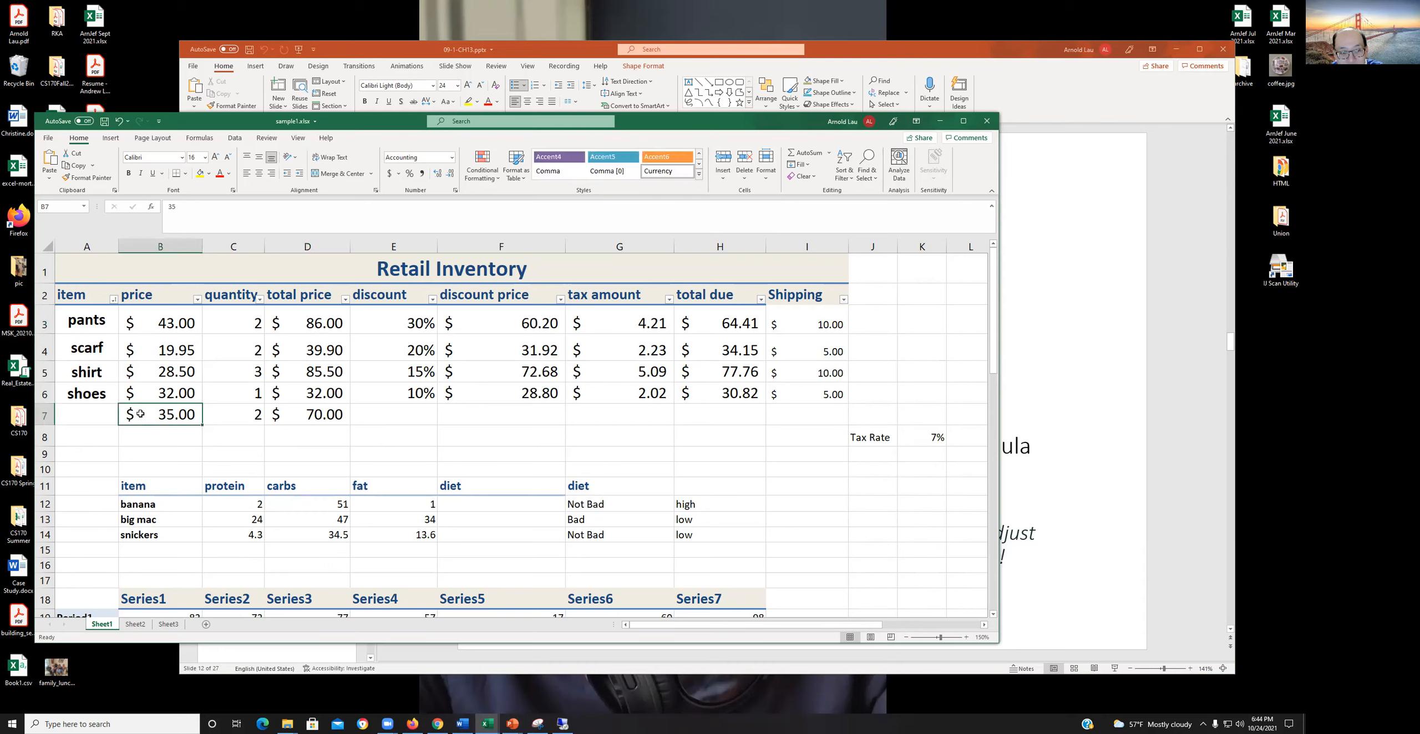
{"action": "left_click", "coordinate": [233, 438]}
{"action": "left_click", "coordinate": [257, 415]}
{"action": "key", "text": "Right"}
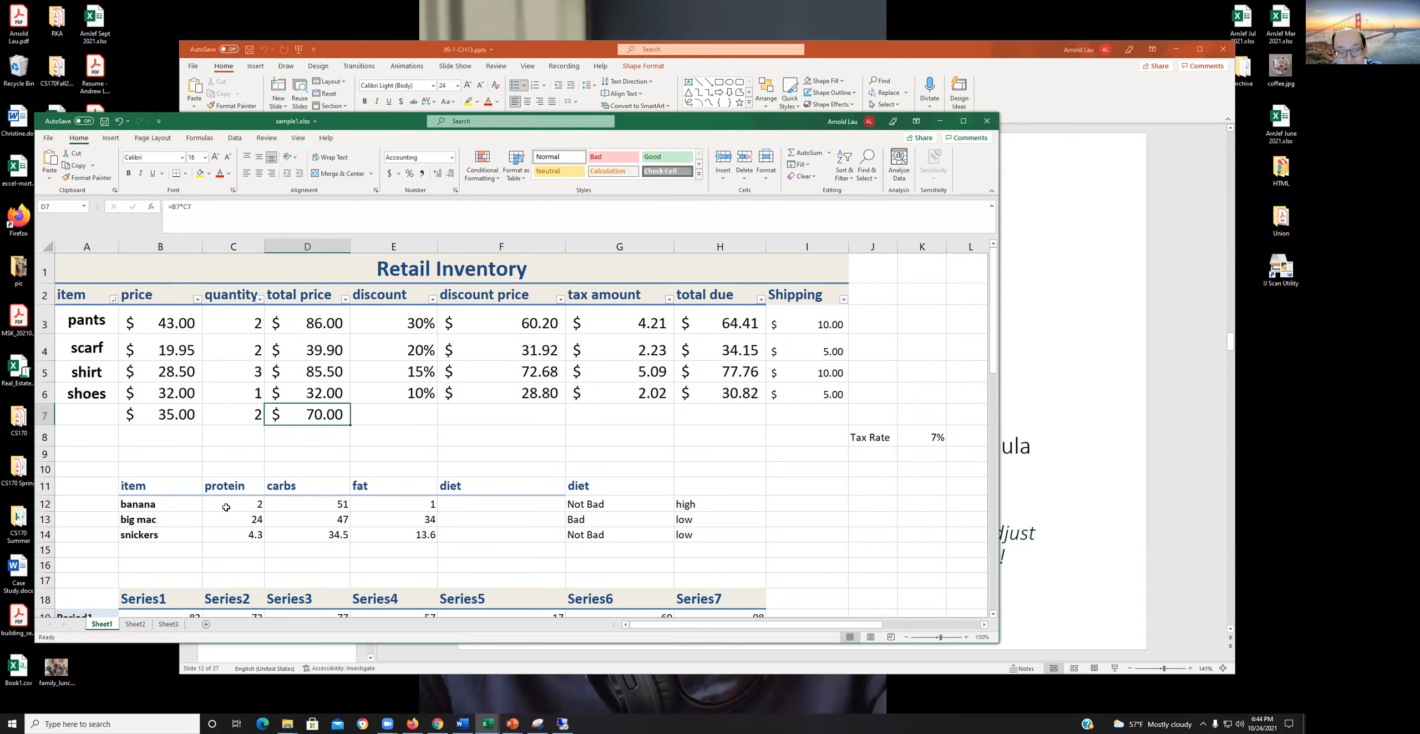
Step: Clear the contents of the price, quantity and total price cells B7 to D7
{"action": "left_click_drag", "start_coordinate": [158, 415], "coordinate": [273, 412]}
{"action": "right_click", "coordinate": [272, 412]}
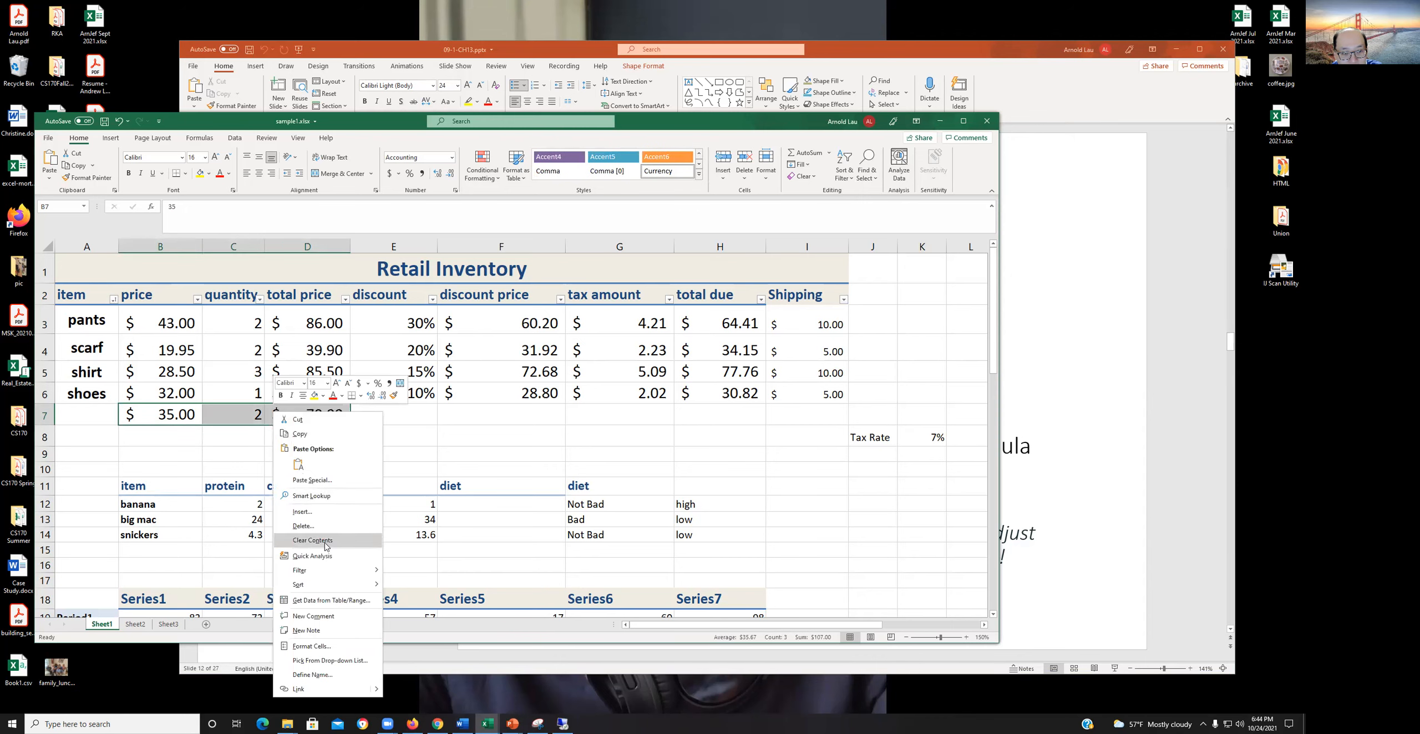
{"action": "left_click", "coordinate": [288, 543]}
{"action": "left_click", "coordinate": [263, 444]}
{"action": "left_click", "coordinate": [311, 413]}
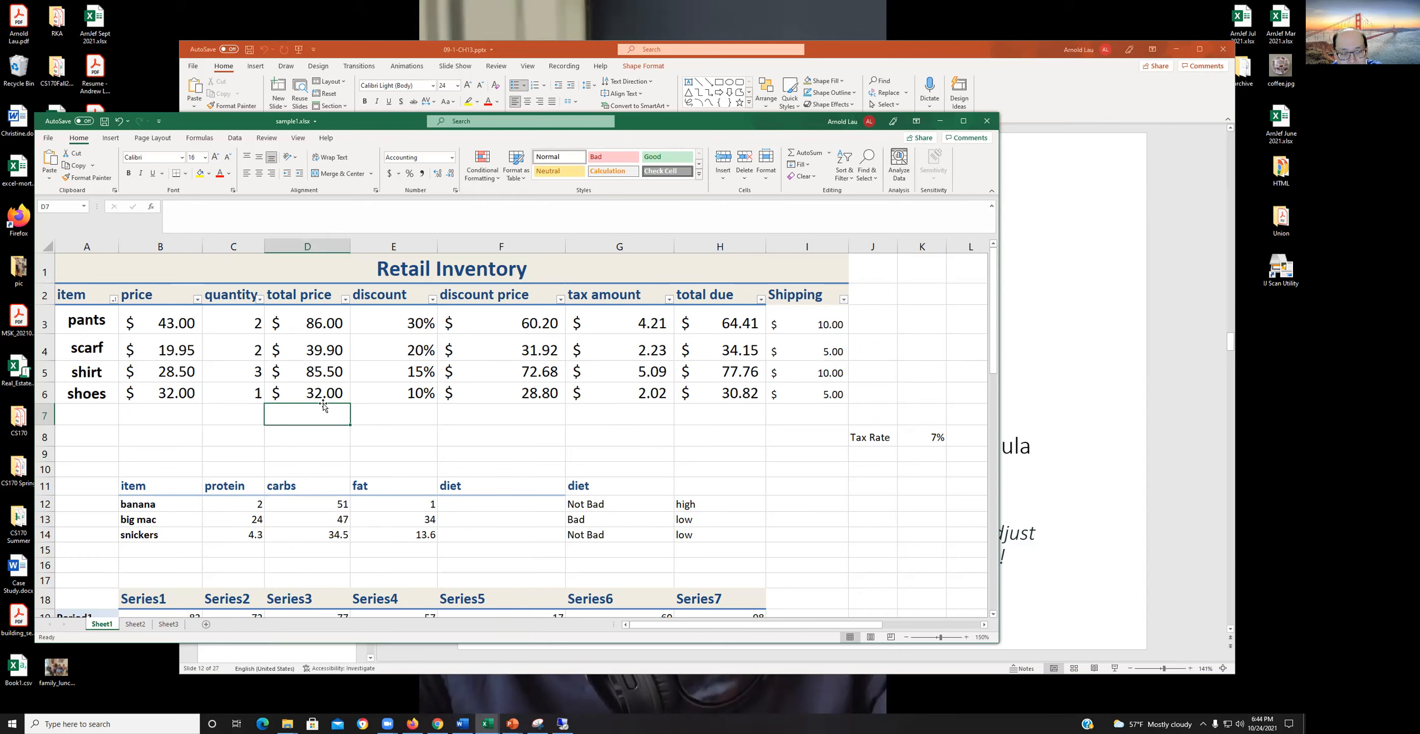
Step: Re-enter a price of 35 in B7 and a quantity of 2 in C7
{"action": "left_click", "coordinate": [188, 413]}
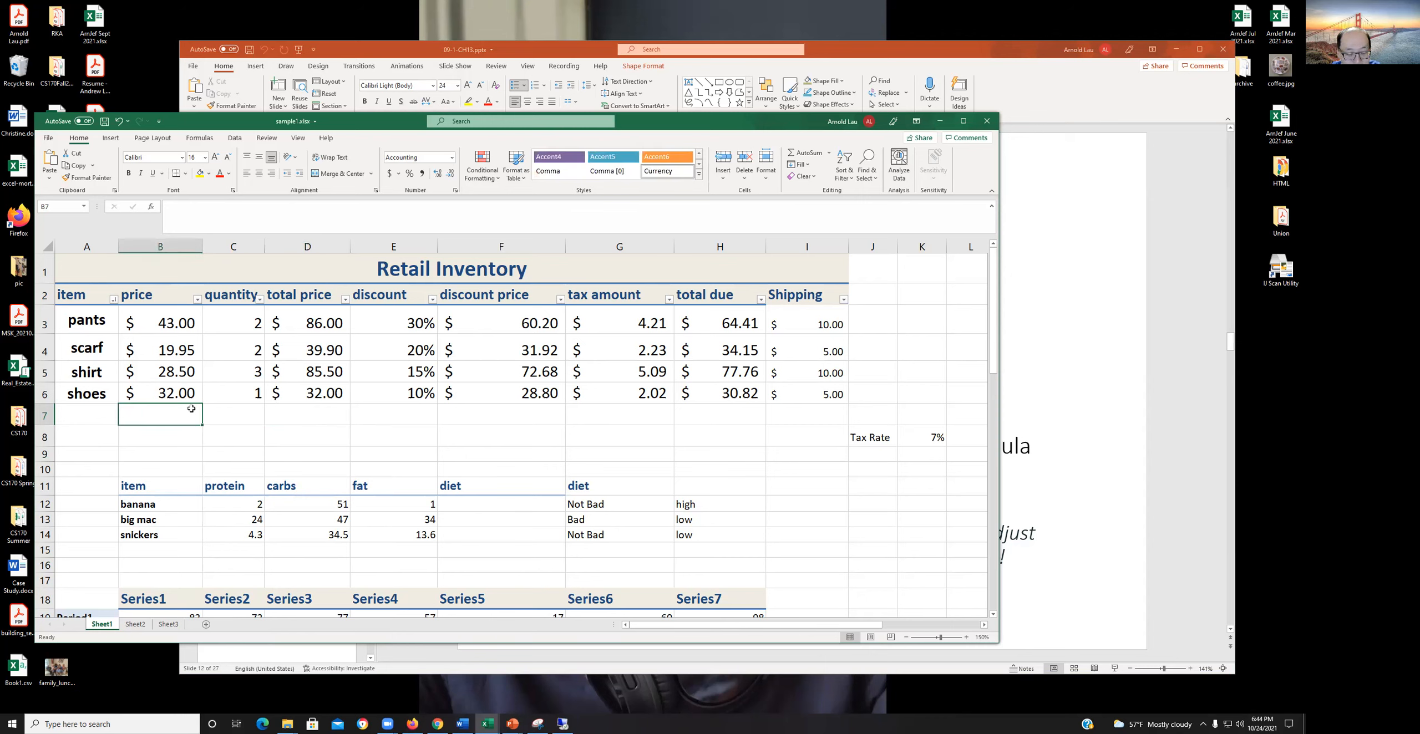
{"action": "type", "text": "35"}
{"action": "key", "text": "Return"}
{"action": "left_click", "coordinate": [191, 409]}
{"action": "key", "text": "Right"}
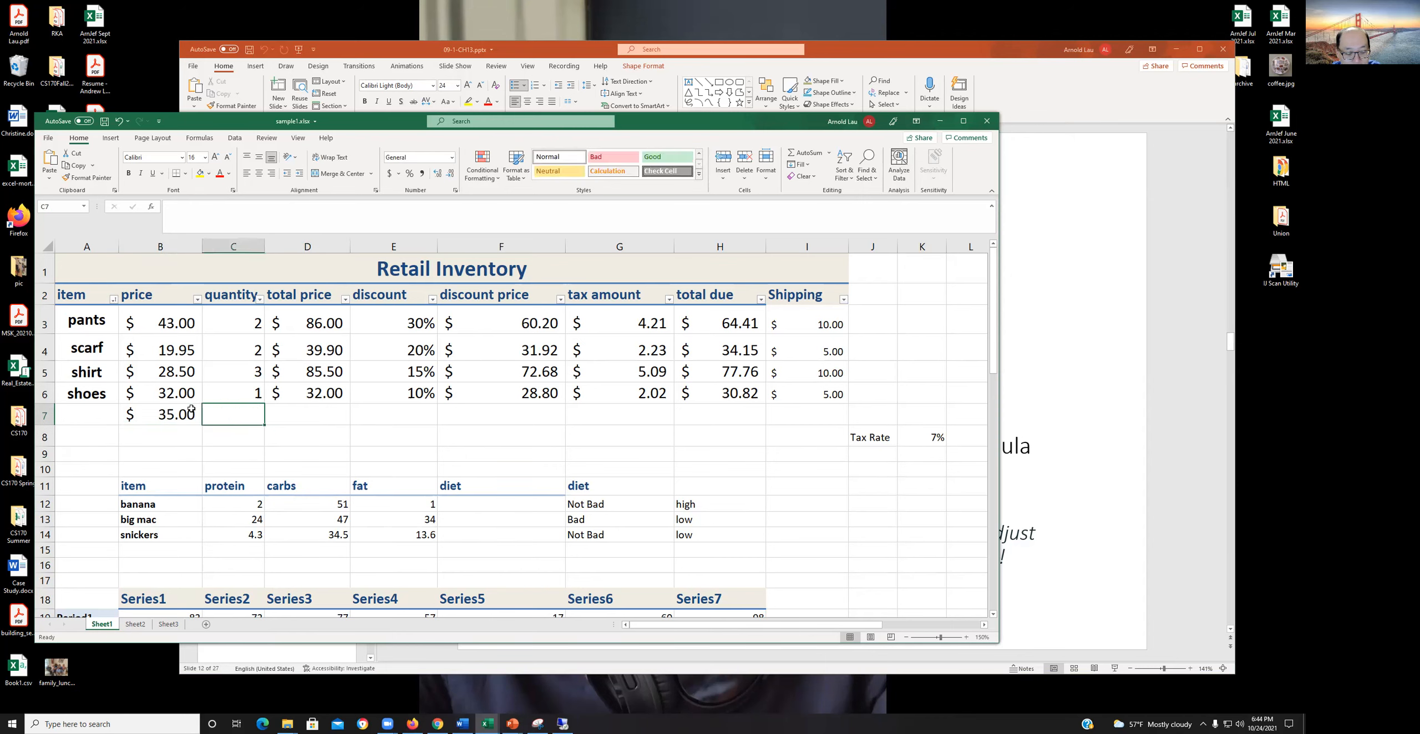
{"action": "type", "text": "2"}
{"action": "key", "text": "Return"}
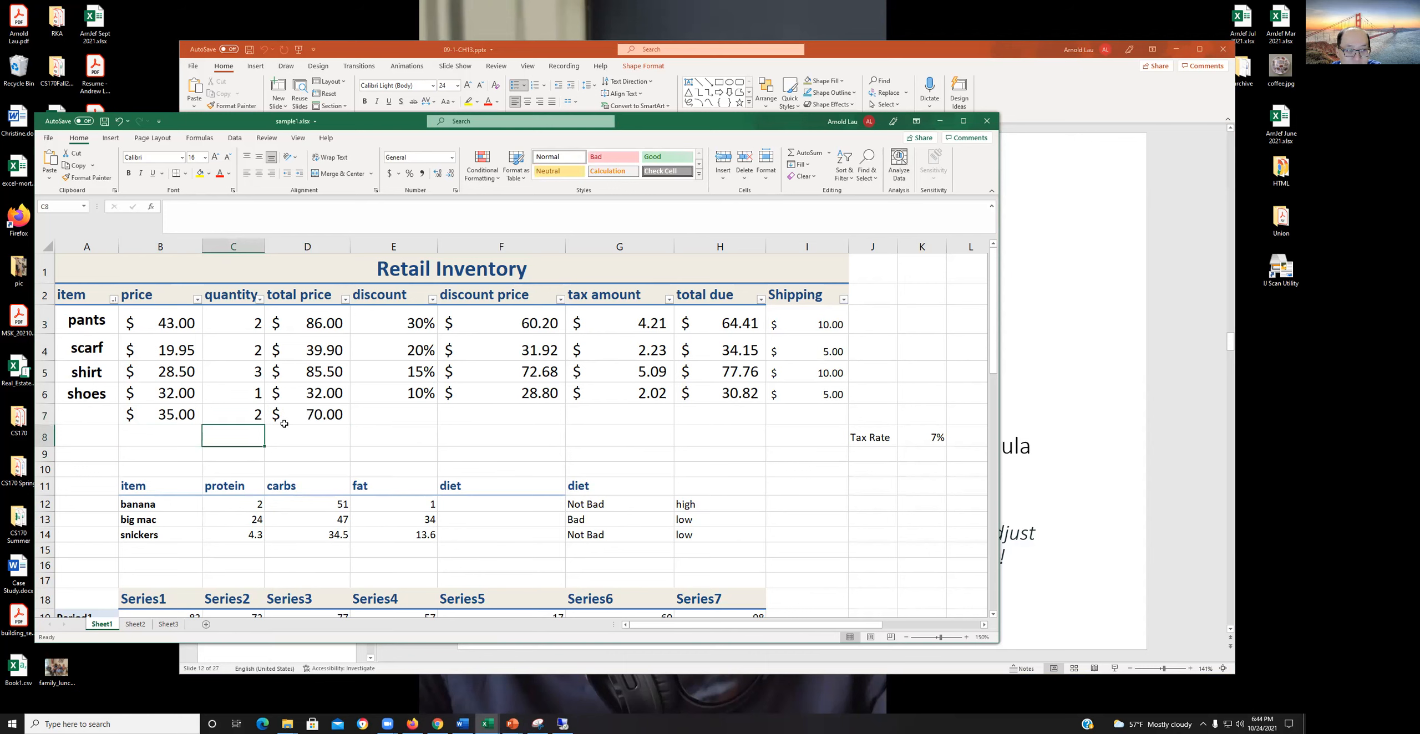
Step: Examine the total price formula in D7 alongside the row 7 entries and the totals above
{"action": "left_click", "coordinate": [335, 418]}
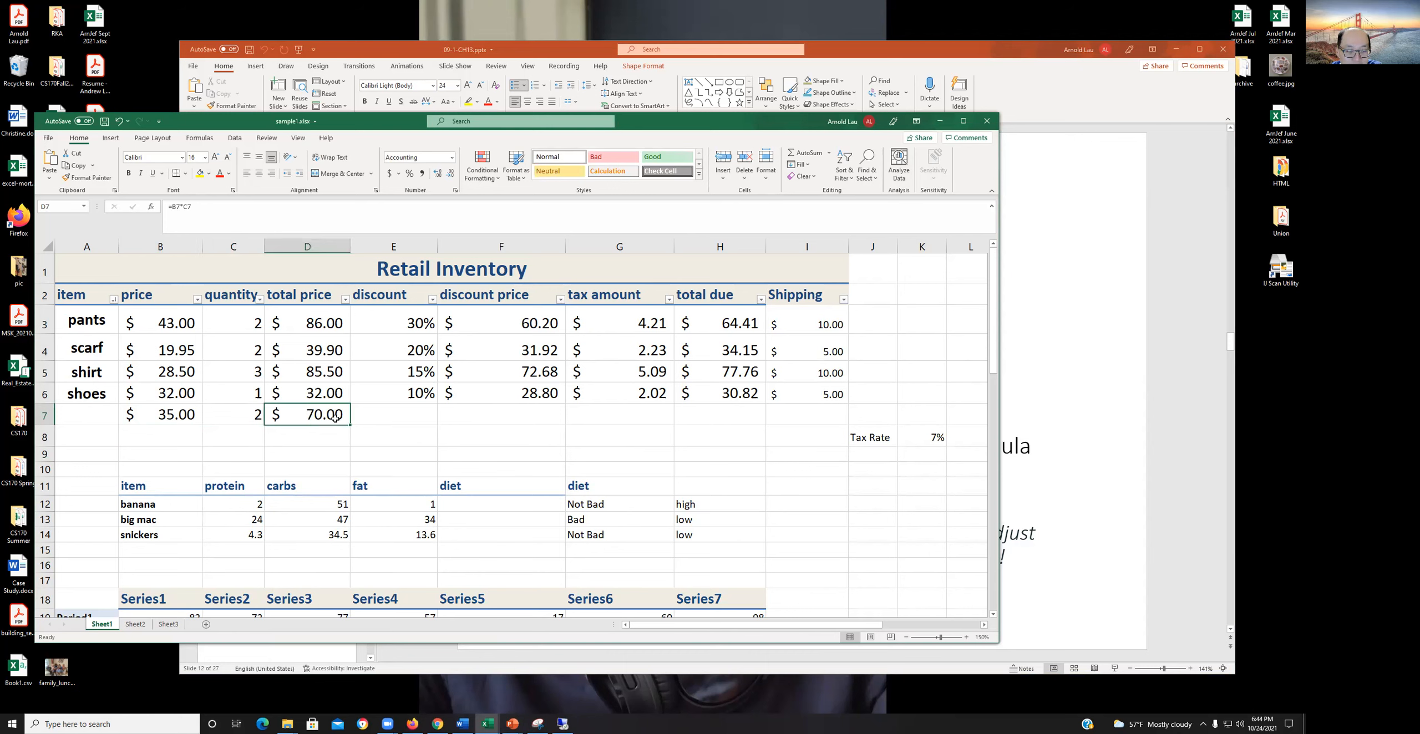
{"action": "left_click", "coordinate": [242, 456]}
{"action": "left_click_drag", "start_coordinate": [161, 413], "coordinate": [335, 420]}
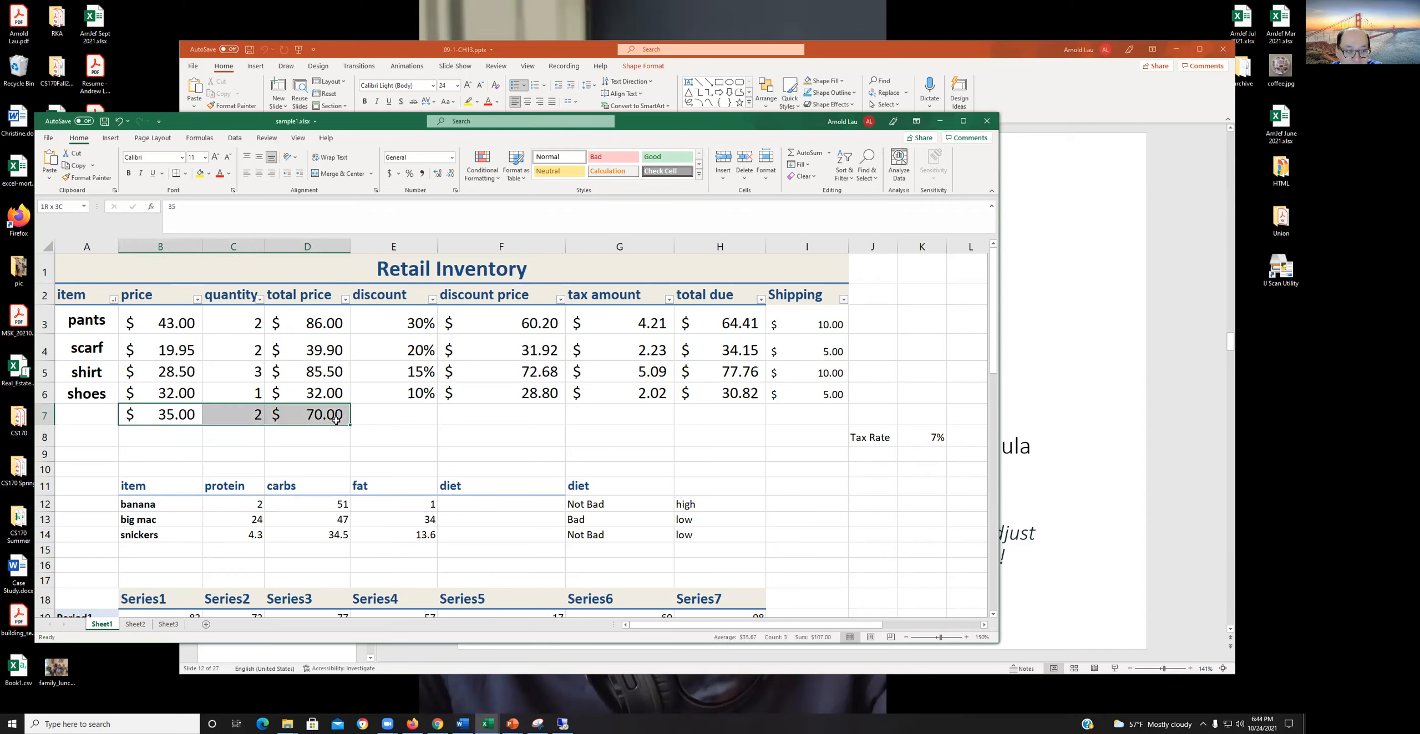
{"action": "left_click", "coordinate": [326, 453]}
{"action": "left_click", "coordinate": [310, 427]}
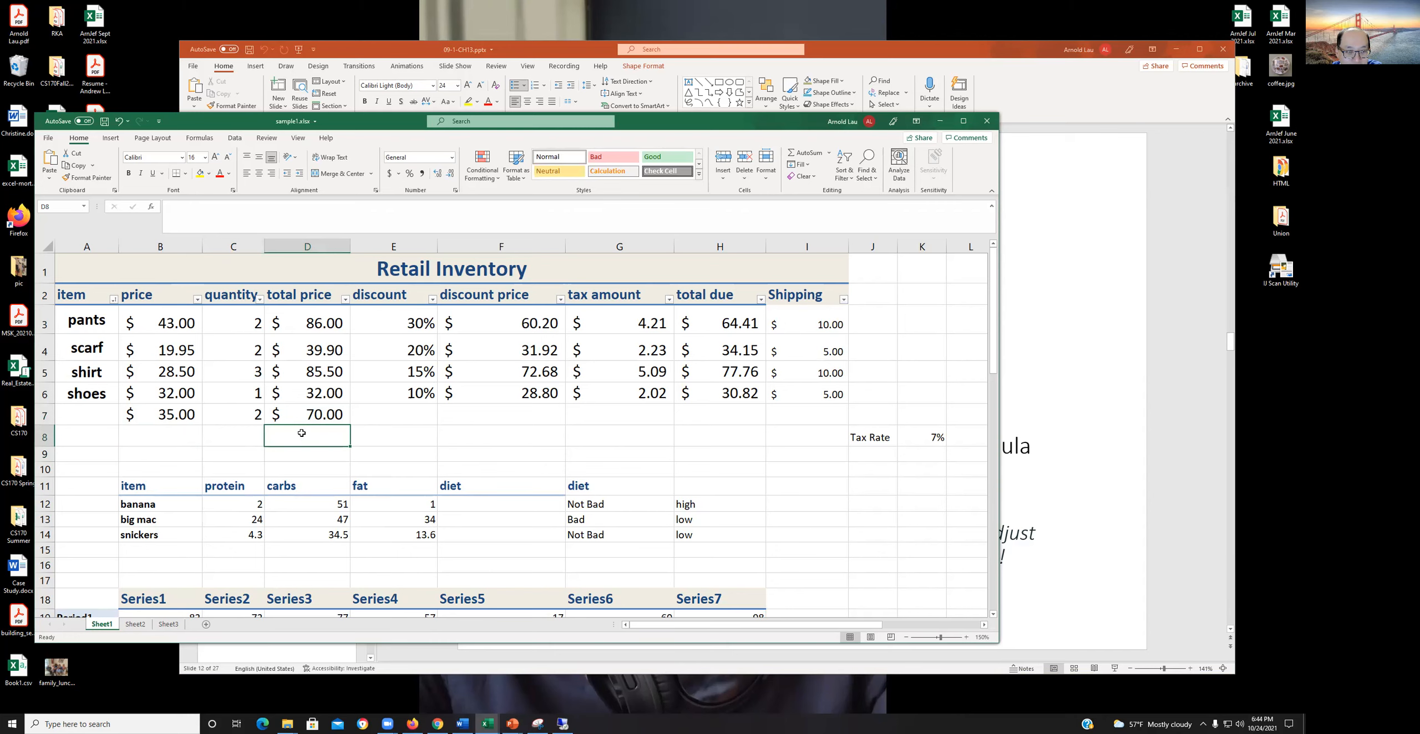
{"action": "left_click", "coordinate": [311, 340]}
Step: Clear the total price in D7 and fill the formula down from D6 into it
{"action": "left_click", "coordinate": [322, 415]}
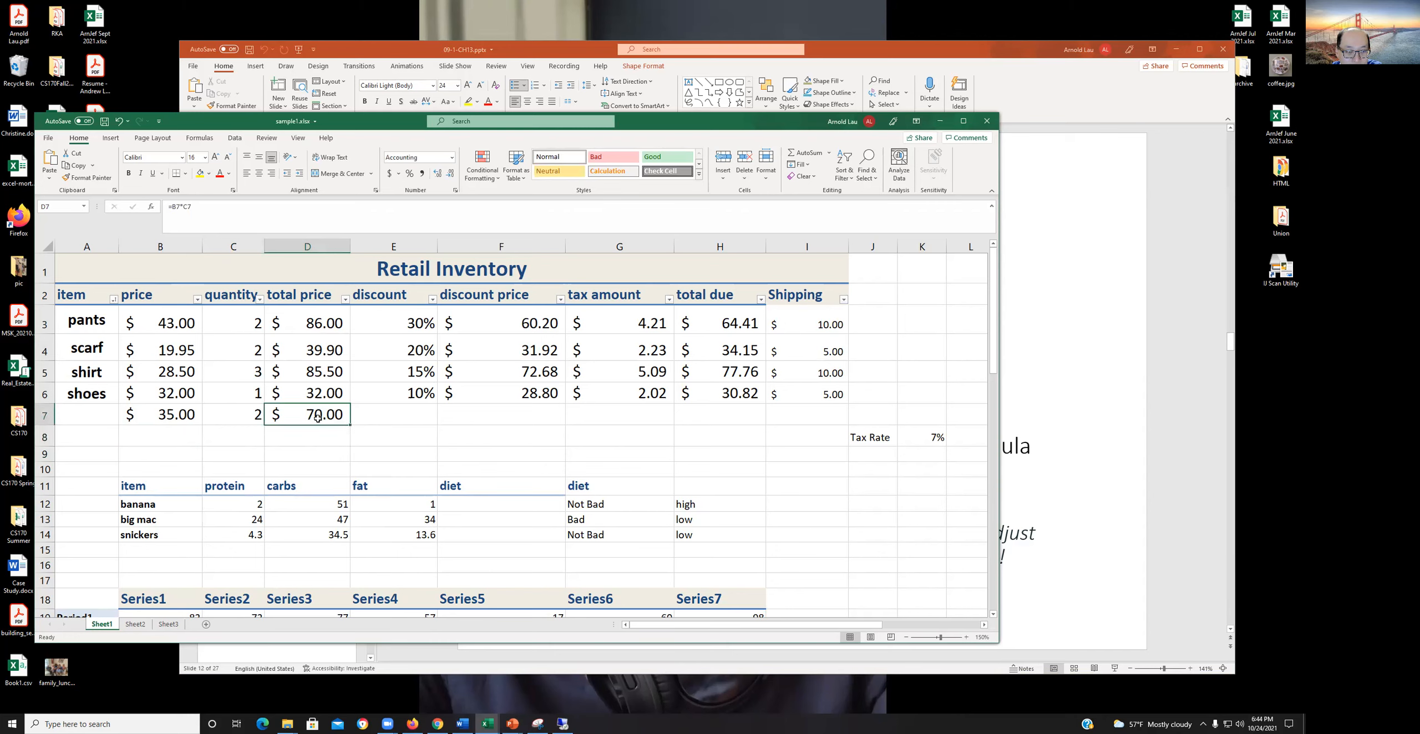
{"action": "right_click", "coordinate": [317, 423]}
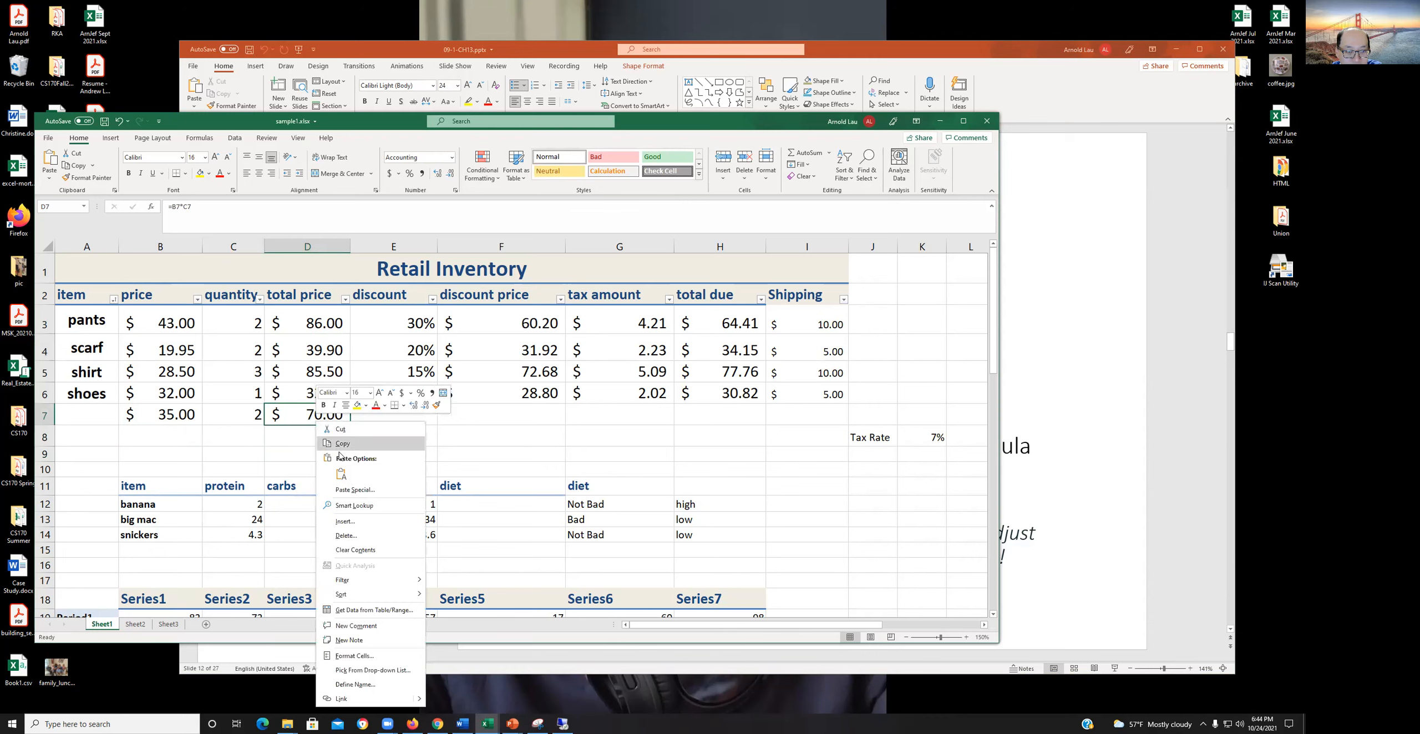
{"action": "left_click", "coordinate": [374, 548]}
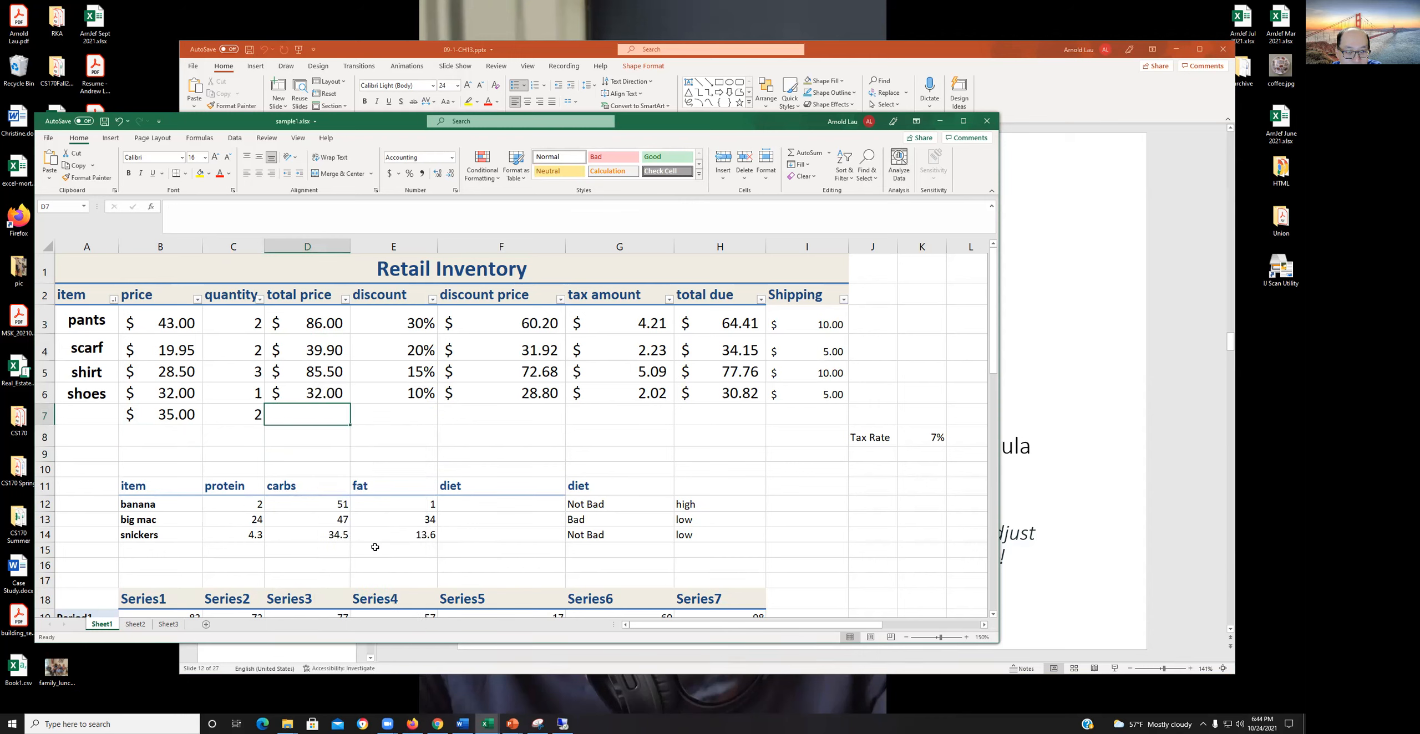
{"action": "left_click", "coordinate": [326, 393]}
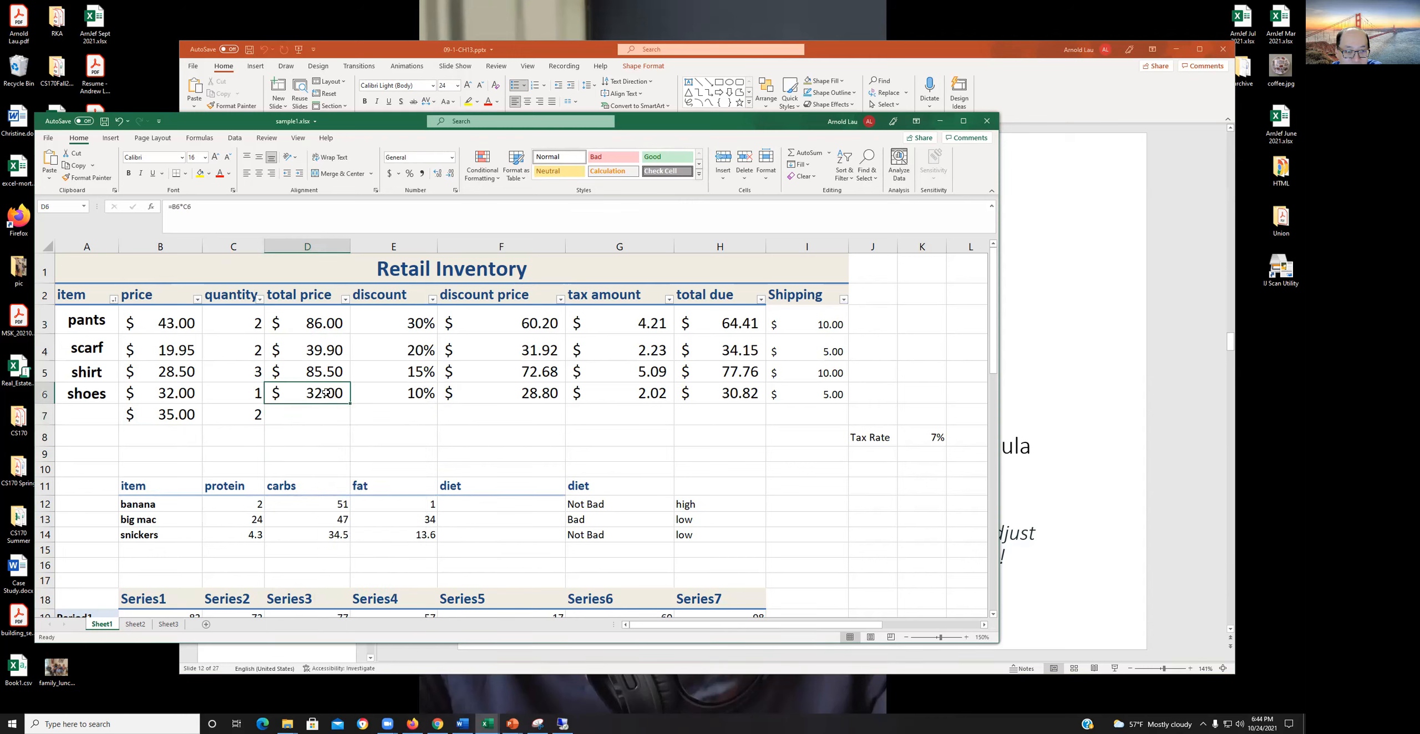
{"action": "left_click_drag", "start_coordinate": [350, 405], "coordinate": [352, 425]}
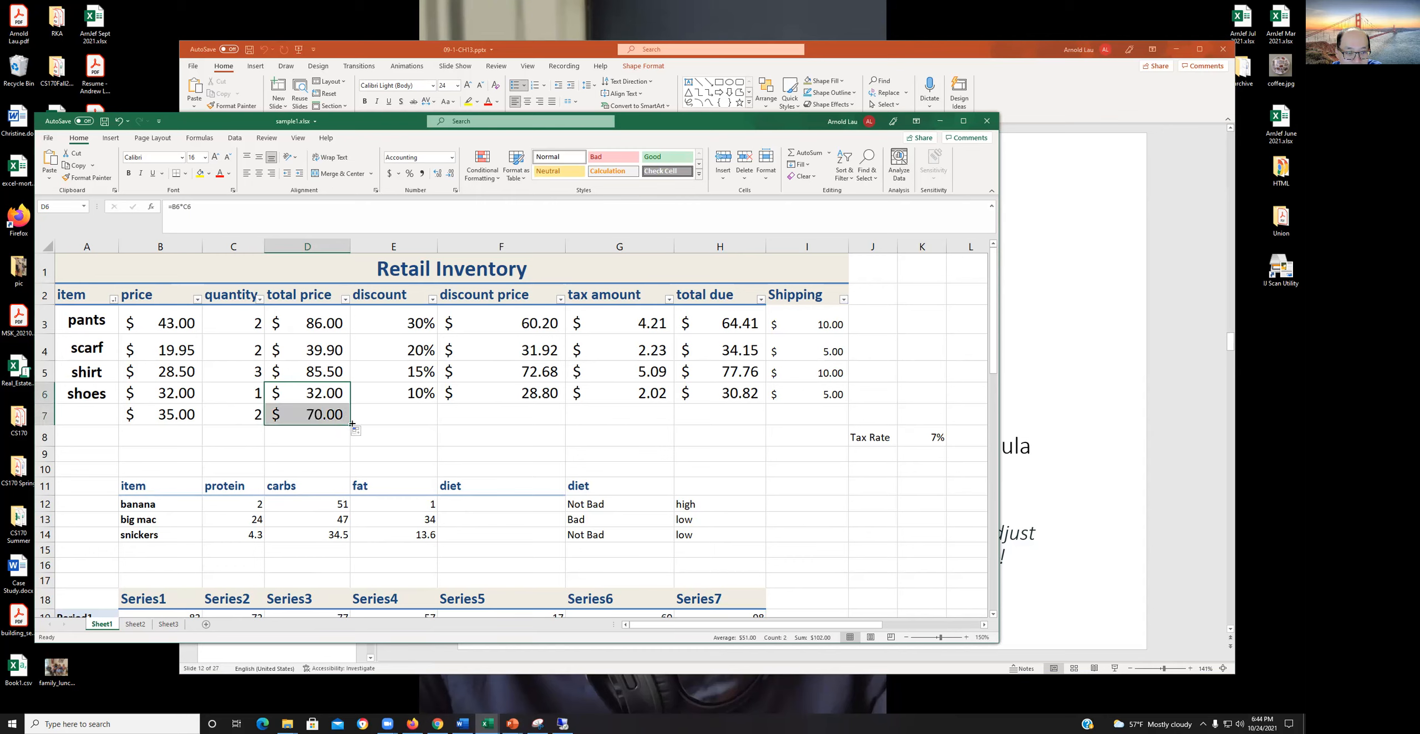
{"action": "left_click", "coordinate": [323, 450]}
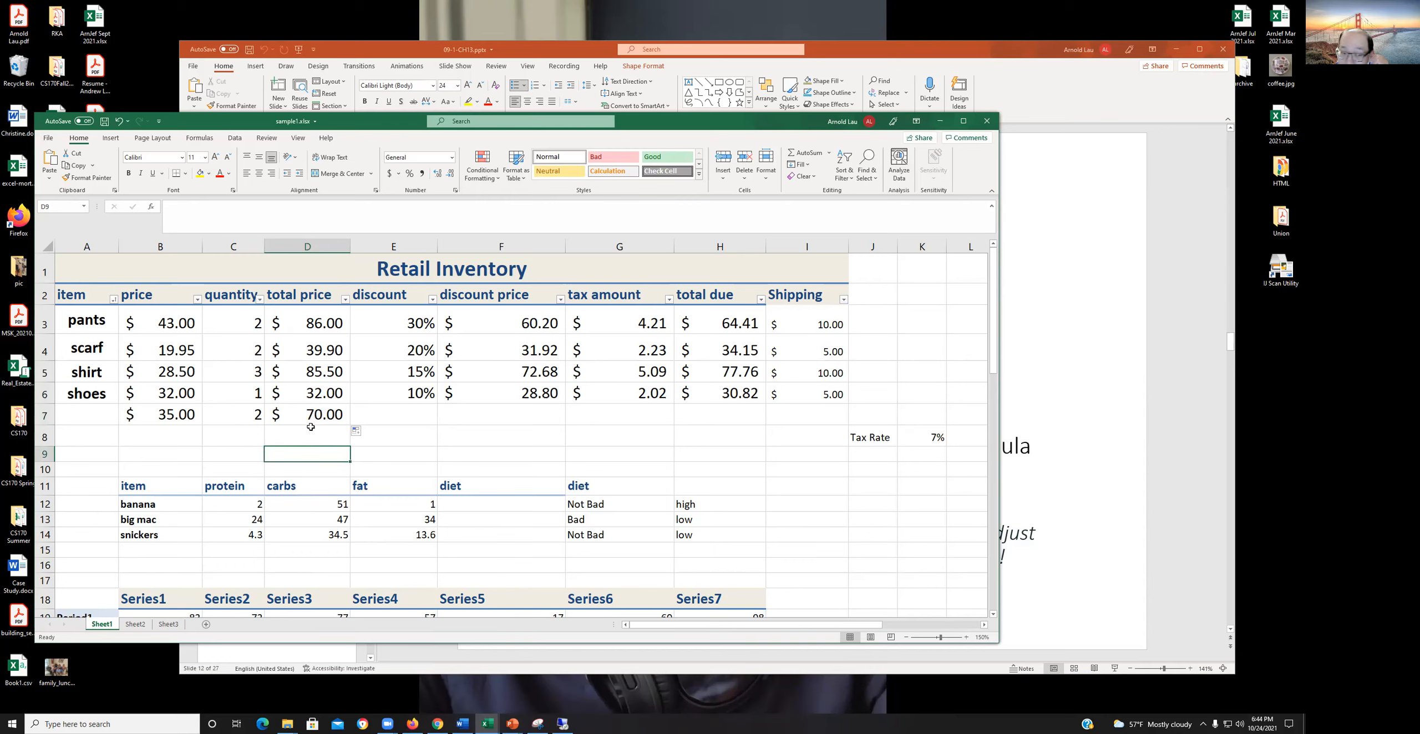
Step: Compare the total price formulas in D6 and D7 to check their relative cell references
{"action": "left_click", "coordinate": [300, 393]}
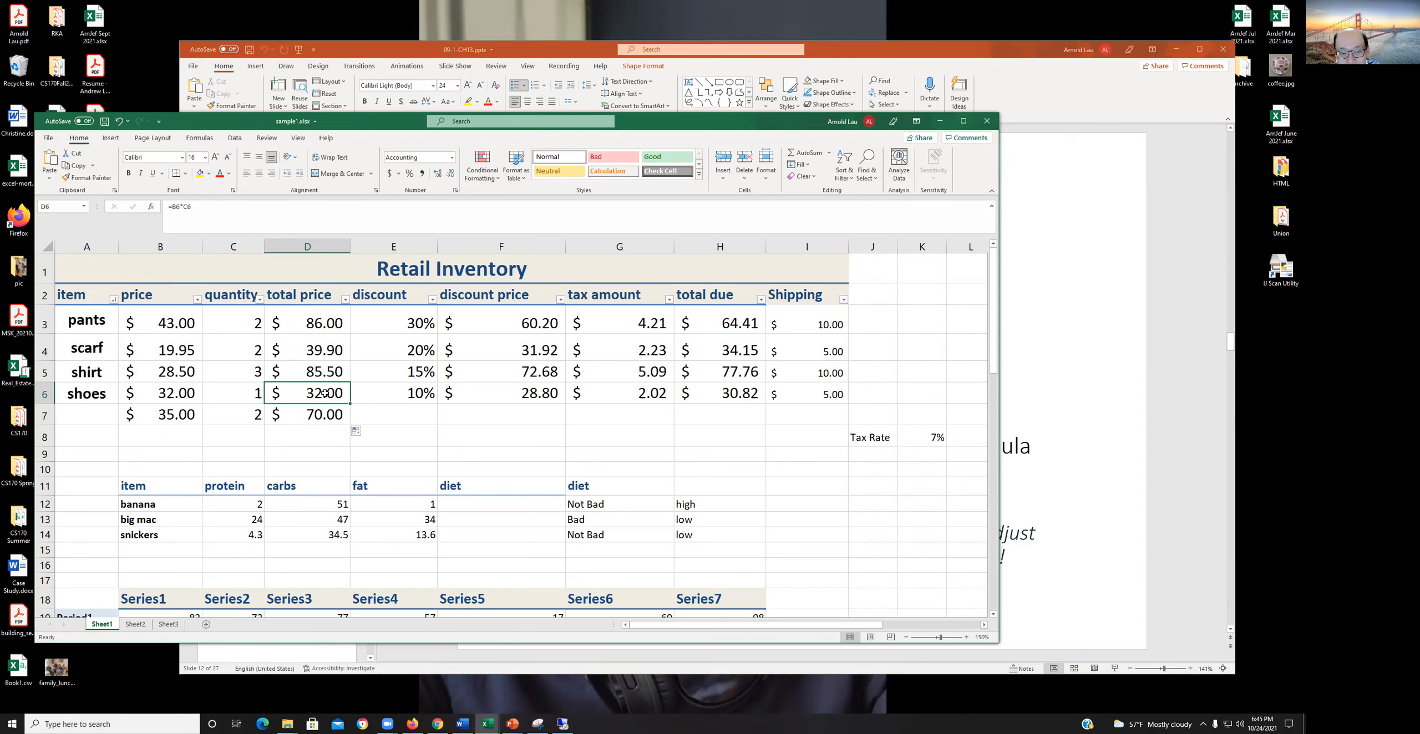
{"action": "right_click", "coordinate": [326, 396]}
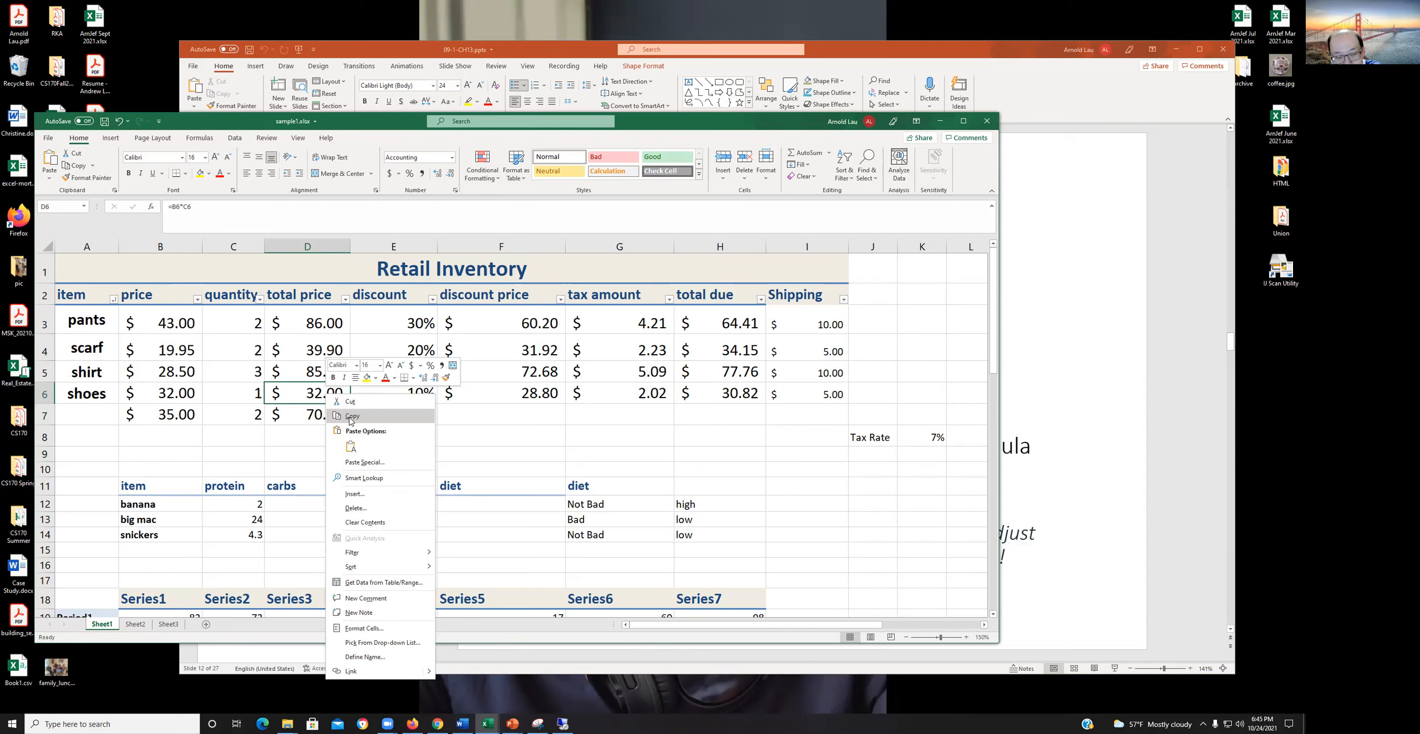
{"action": "left_click", "coordinate": [296, 436]}
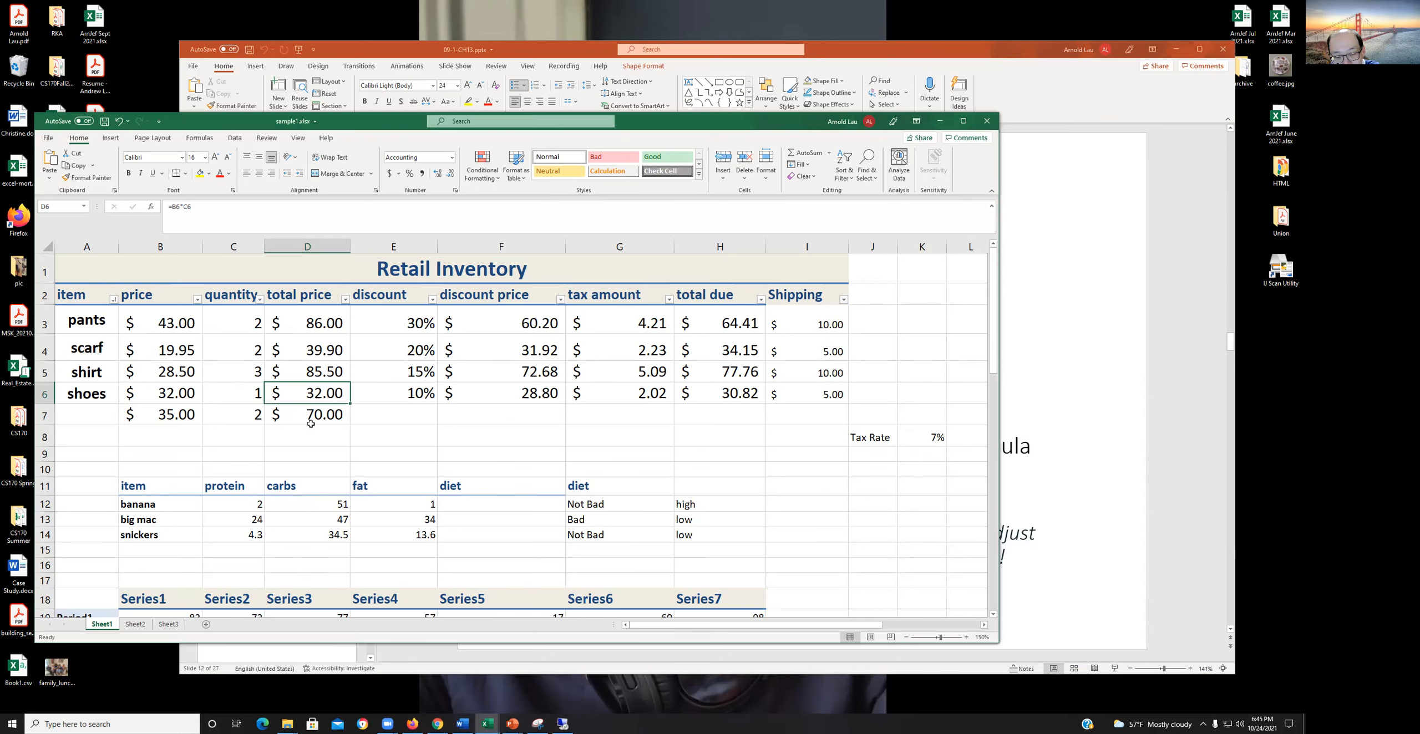
{"action": "left_click", "coordinate": [312, 422]}
{"action": "left_click", "coordinate": [322, 393]}
{"action": "left_click", "coordinate": [326, 418]}
{"action": "left_click", "coordinate": [333, 391]}
{"action": "left_click", "coordinate": [326, 411]}
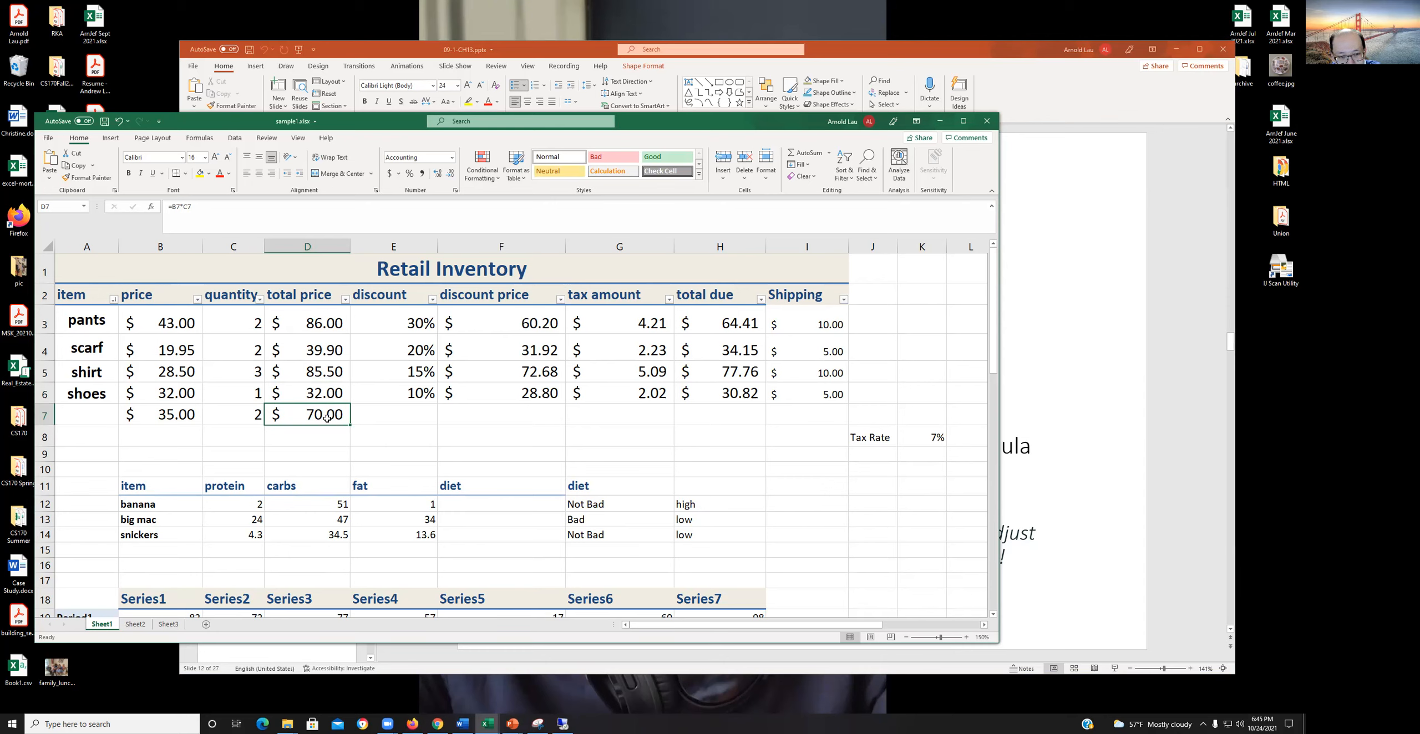
Step: Clear the contents of the total price cell D7
{"action": "right_click", "coordinate": [329, 417]}
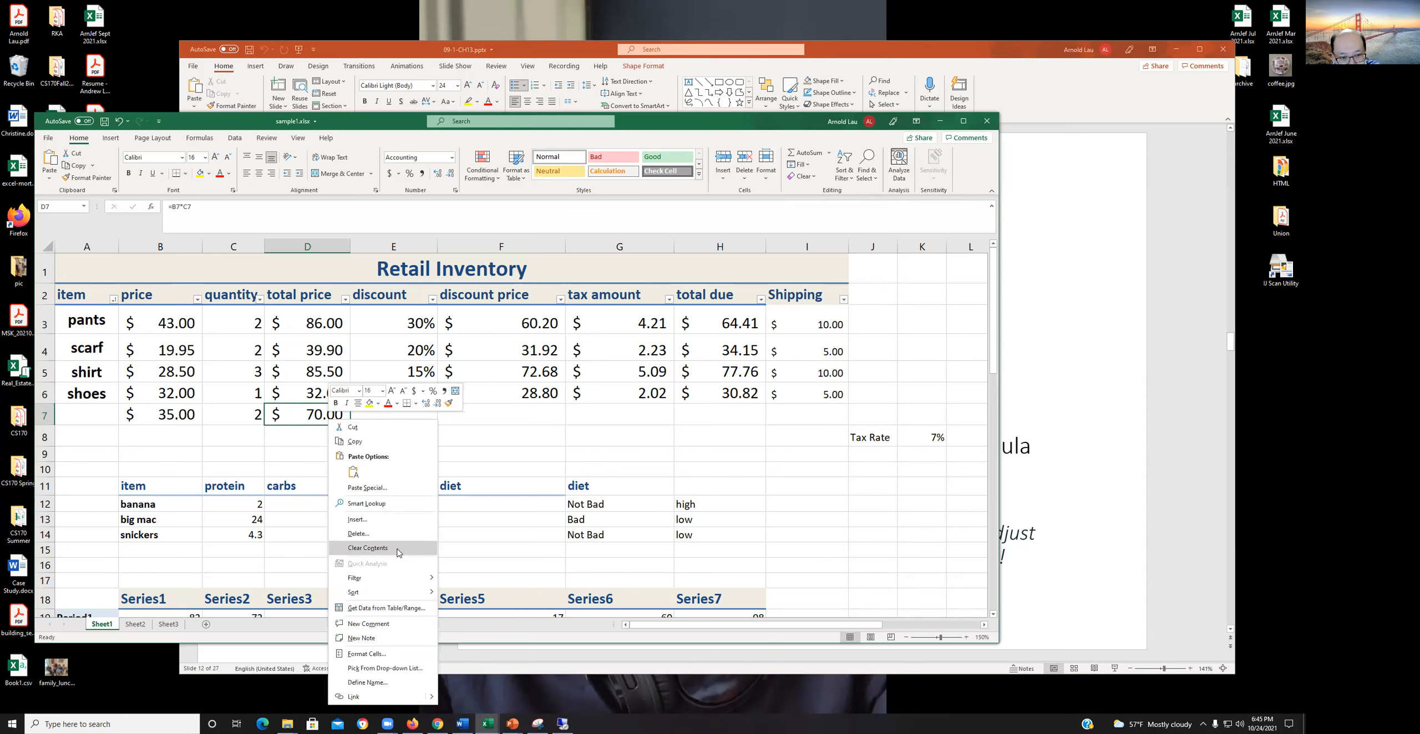
{"action": "left_click", "coordinate": [367, 548]}
{"action": "left_click", "coordinate": [331, 441]}
Step: Copy the total price formula from D6 and paste it into D7 with the regular paste option
{"action": "left_click", "coordinate": [330, 393]}
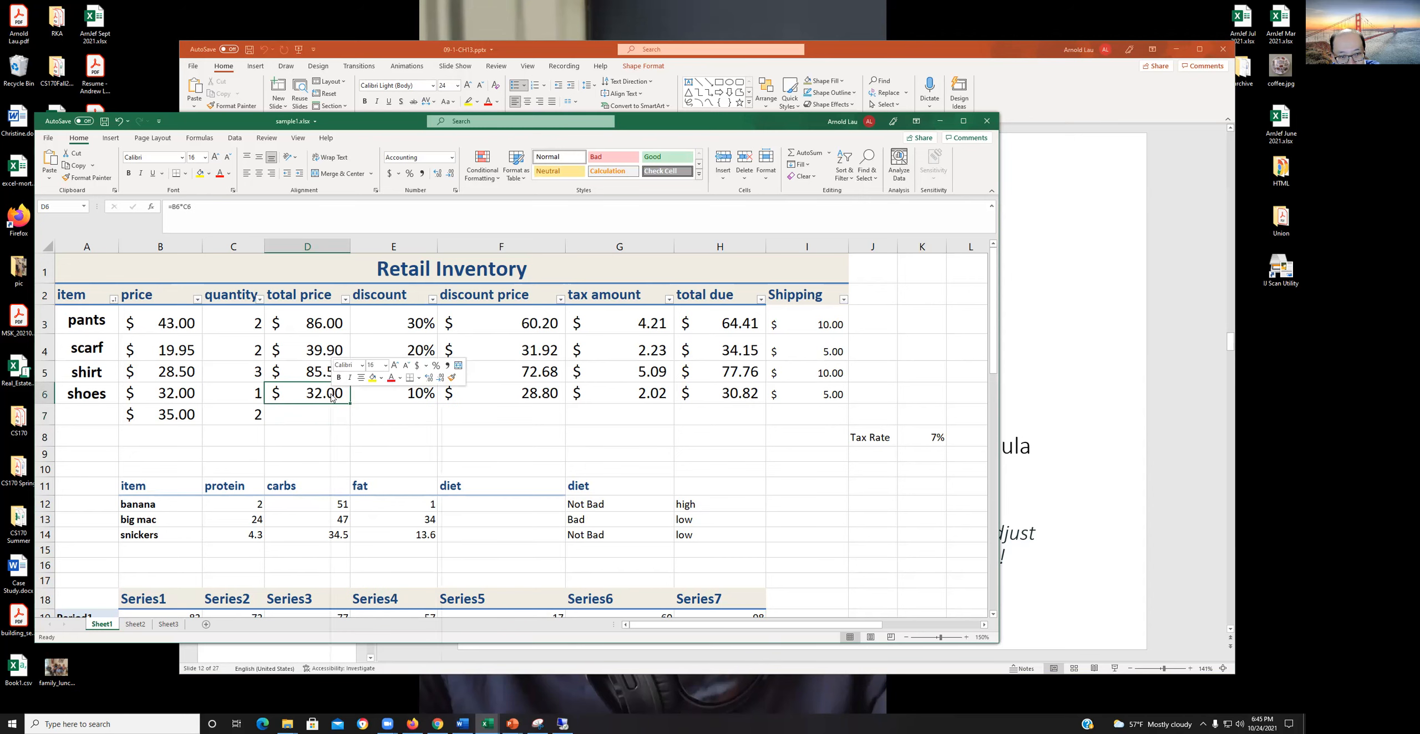
{"action": "right_click", "coordinate": [332, 394]}
{"action": "left_click", "coordinate": [367, 417]}
{"action": "left_click", "coordinate": [311, 421]}
{"action": "right_click", "coordinate": [313, 423]}
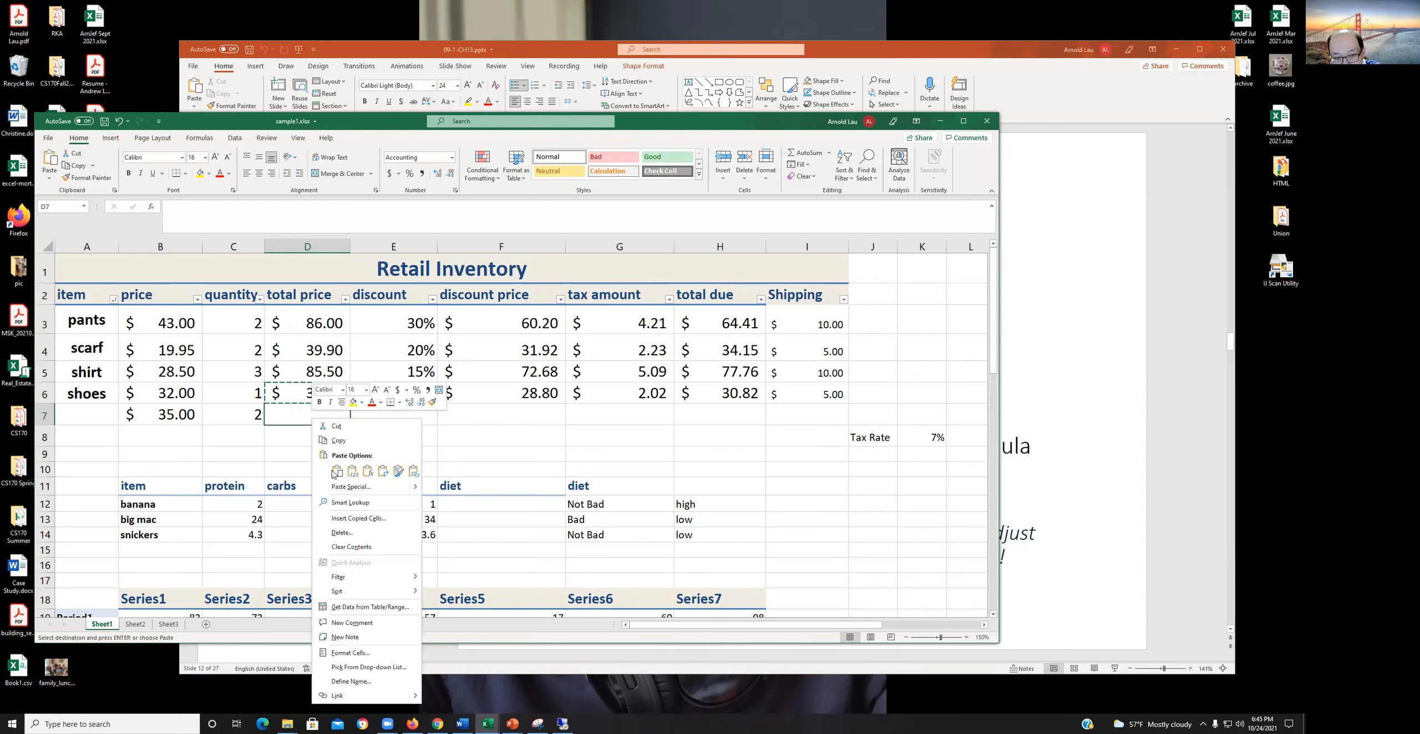
{"action": "left_click", "coordinate": [366, 472]}
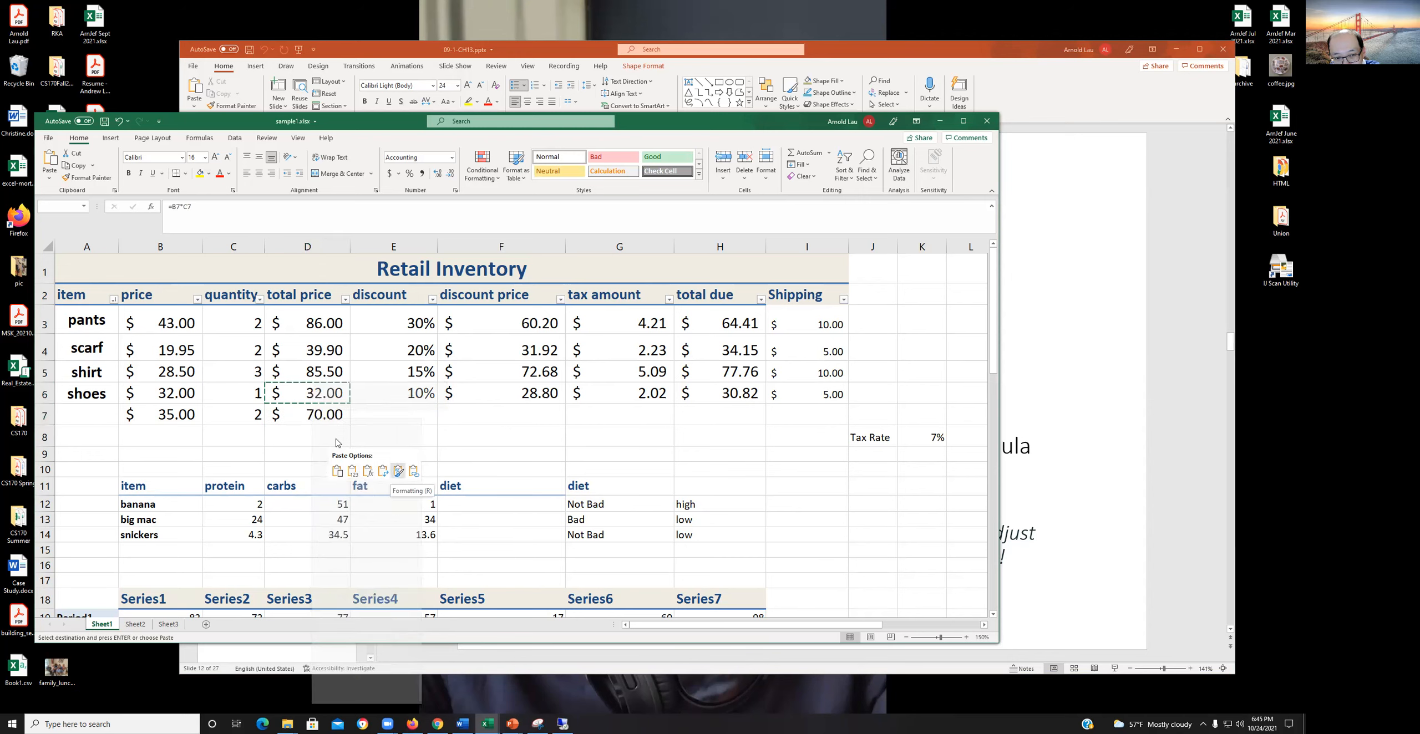
{"action": "right_click", "coordinate": [312, 421]}
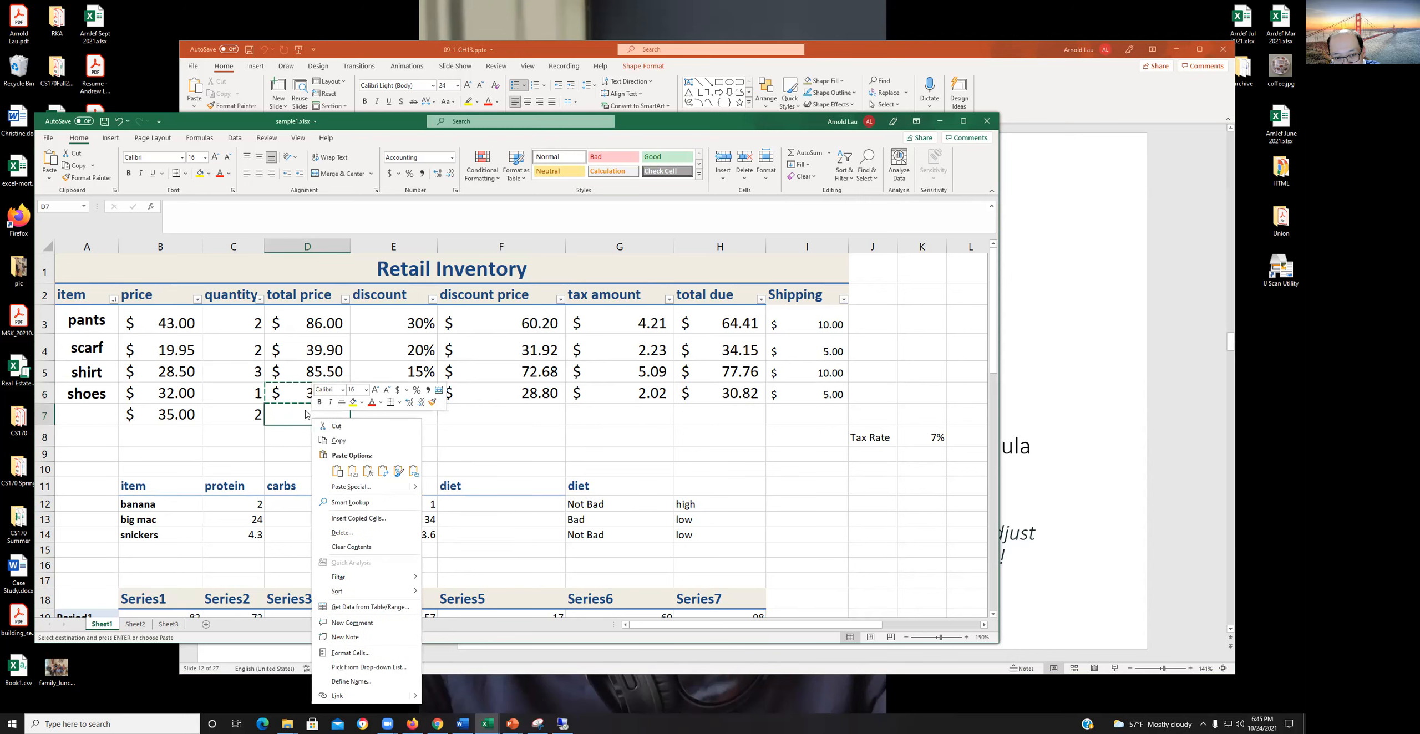
{"action": "left_click", "coordinate": [337, 472]}
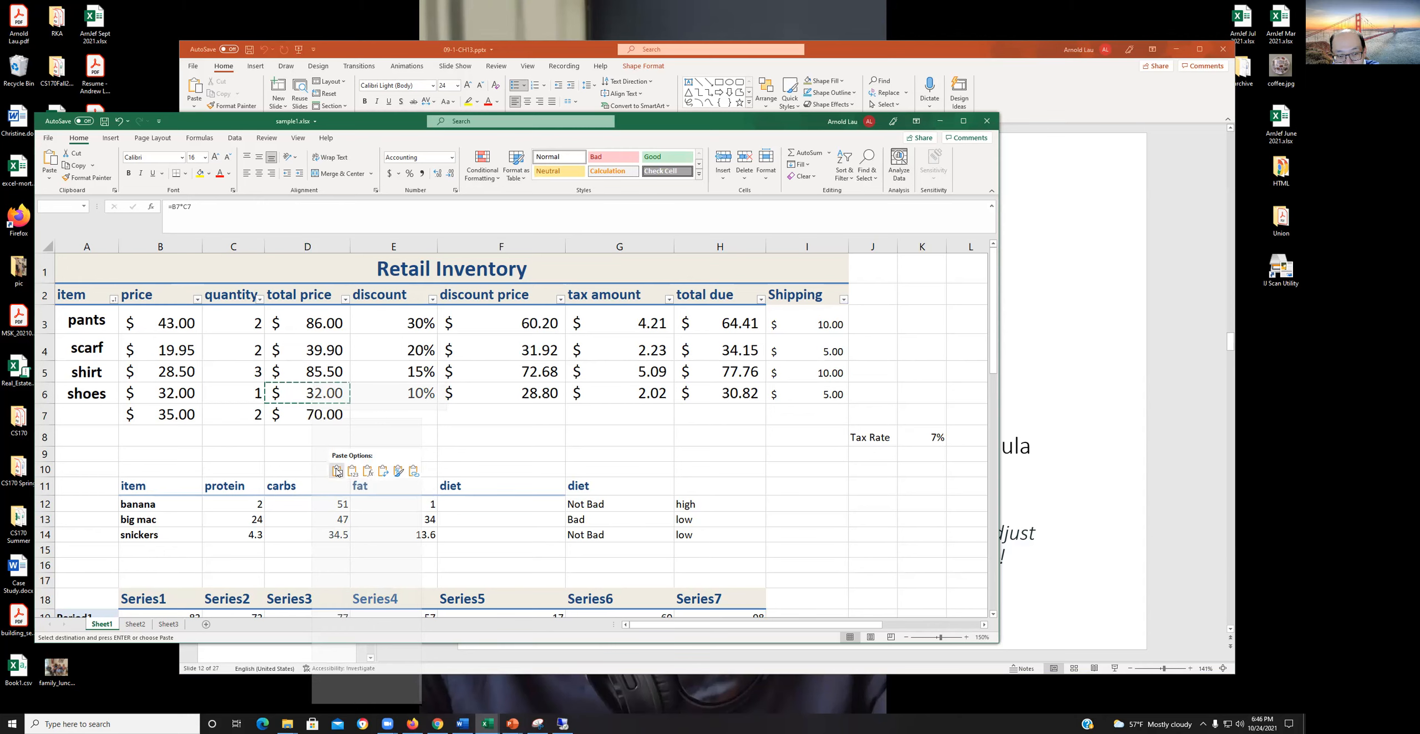
{"action": "left_click", "coordinate": [337, 472]}
{"action": "left_click", "coordinate": [301, 436]}
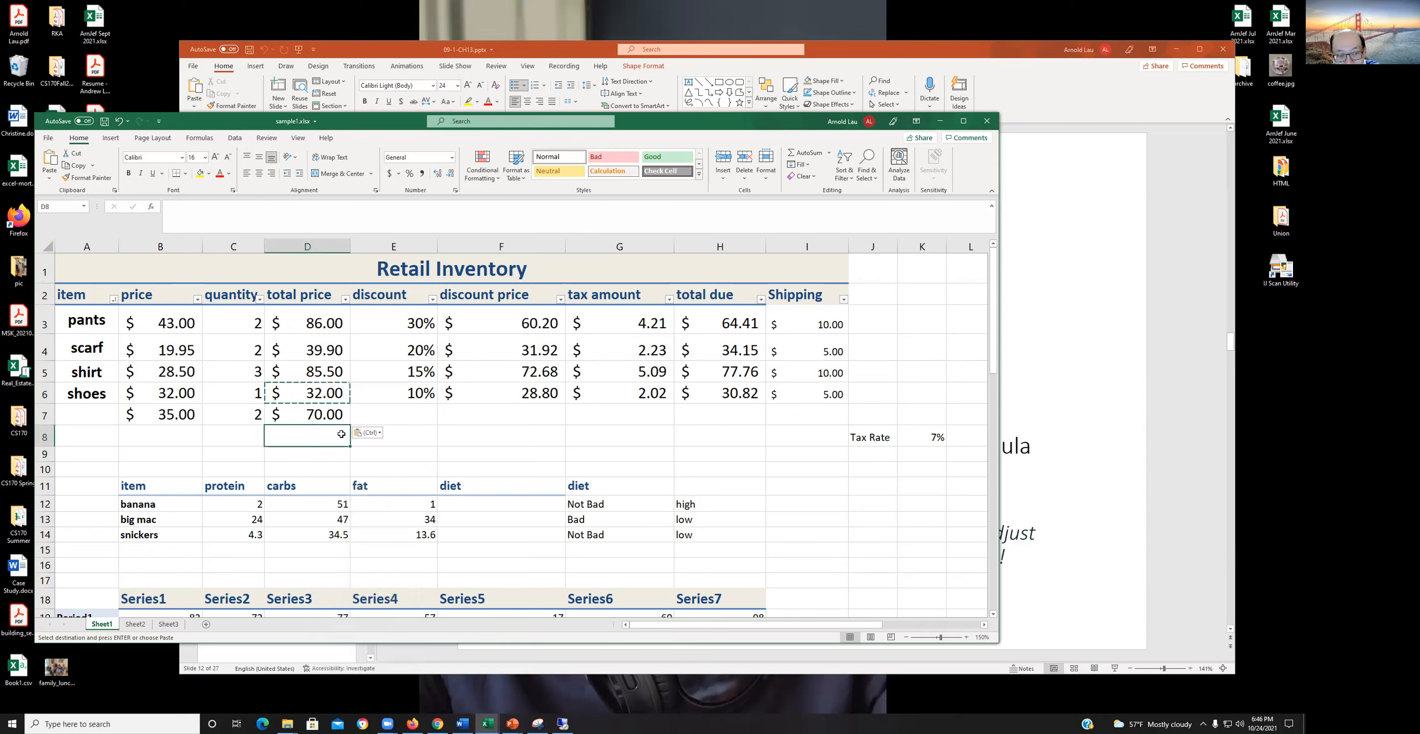
Step: Clear the price, quantity and total price entries in B7:D7 and save the workbook
{"action": "left_click_drag", "start_coordinate": [161, 415], "coordinate": [273, 428]}
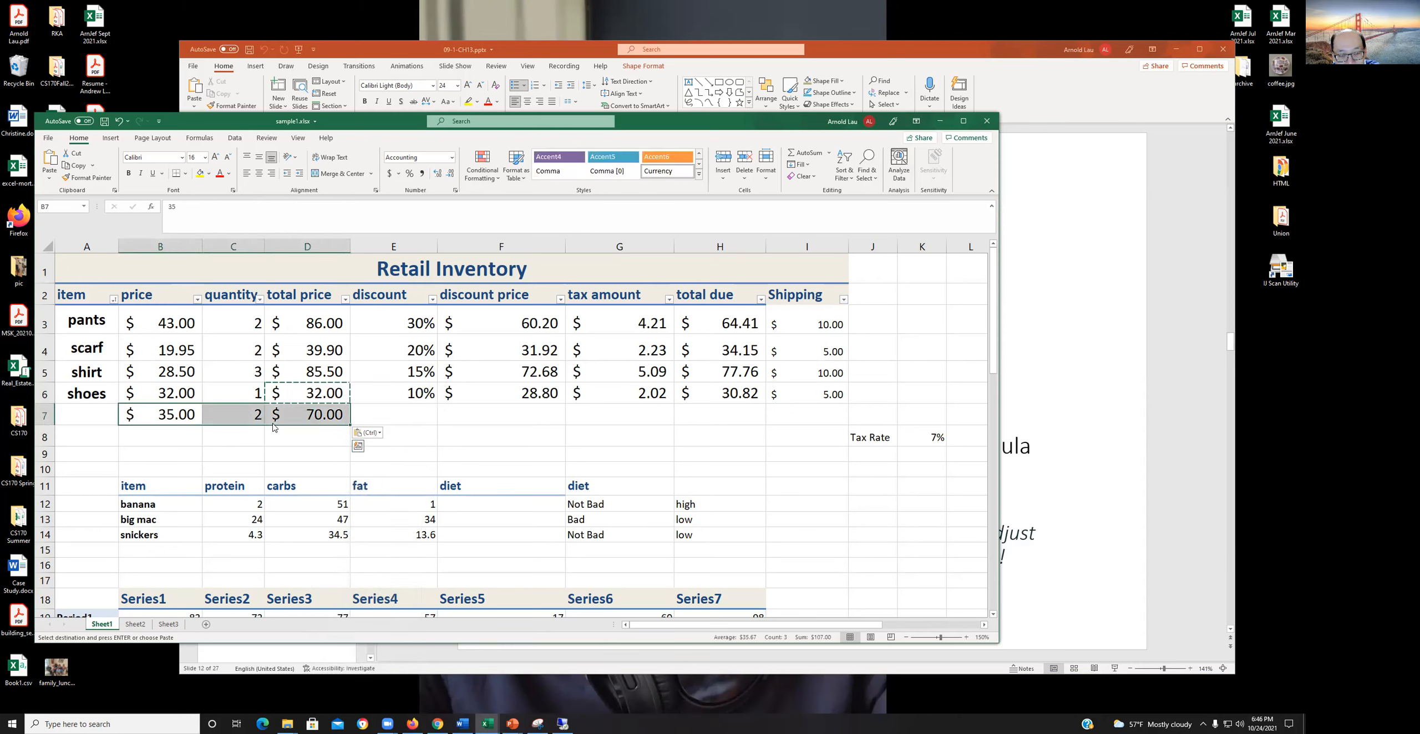
{"action": "right_click", "coordinate": [300, 414]}
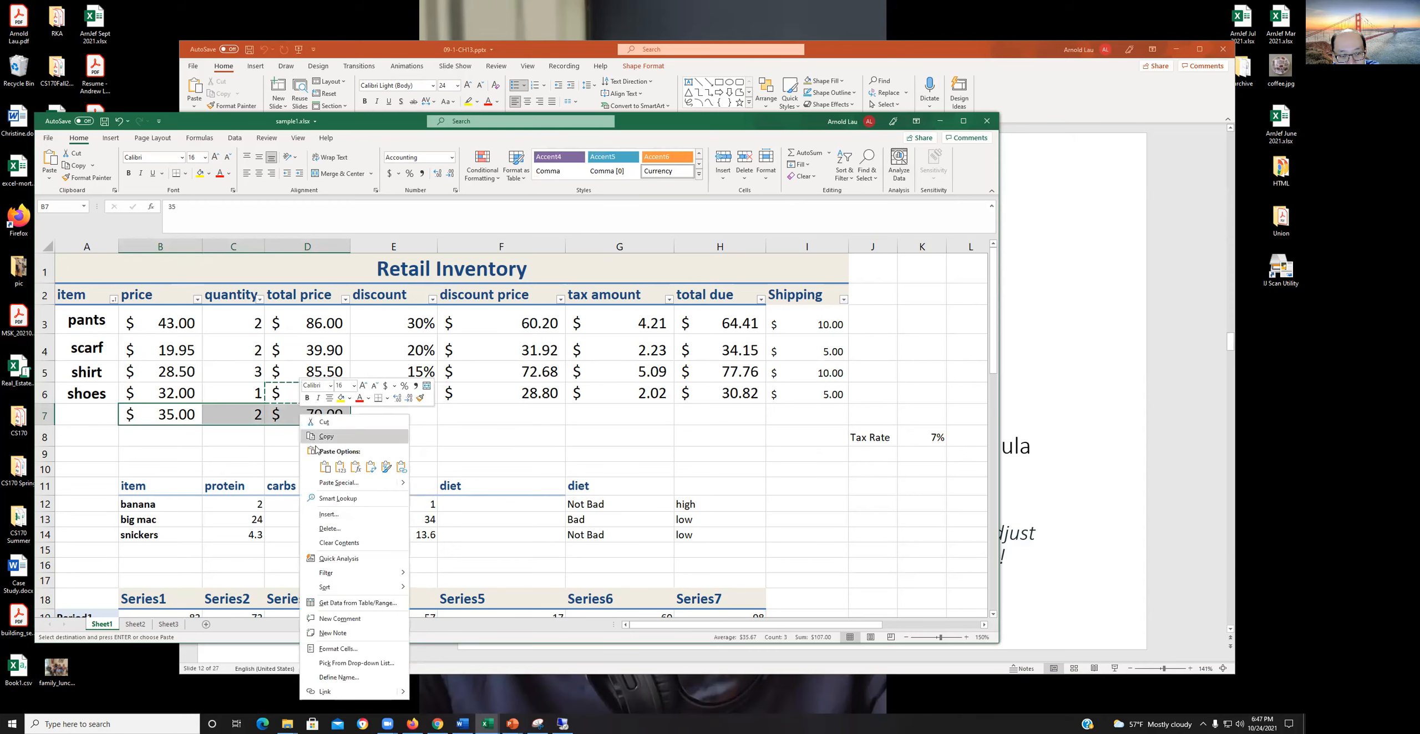
{"action": "left_click", "coordinate": [349, 543]}
{"action": "left_click", "coordinate": [307, 431]}
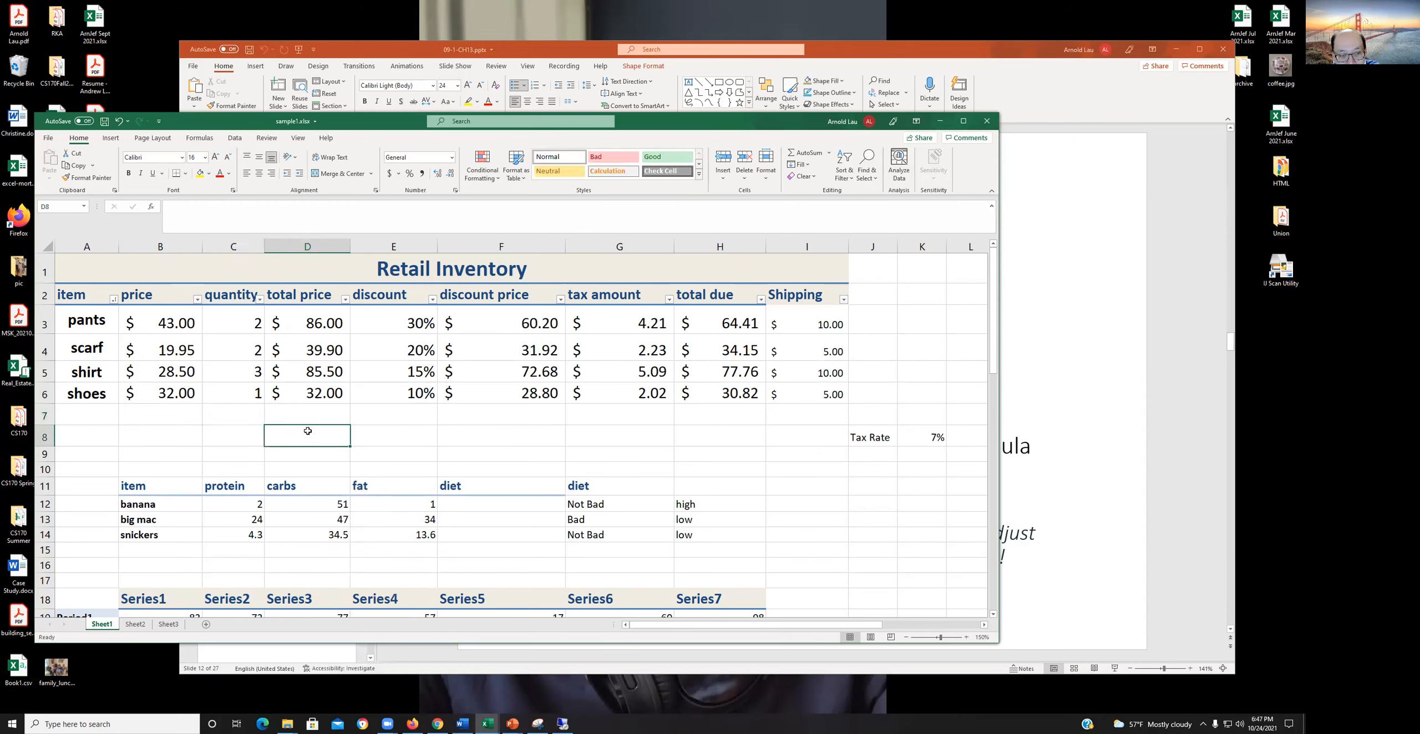
{"action": "left_click", "coordinate": [103, 124]}
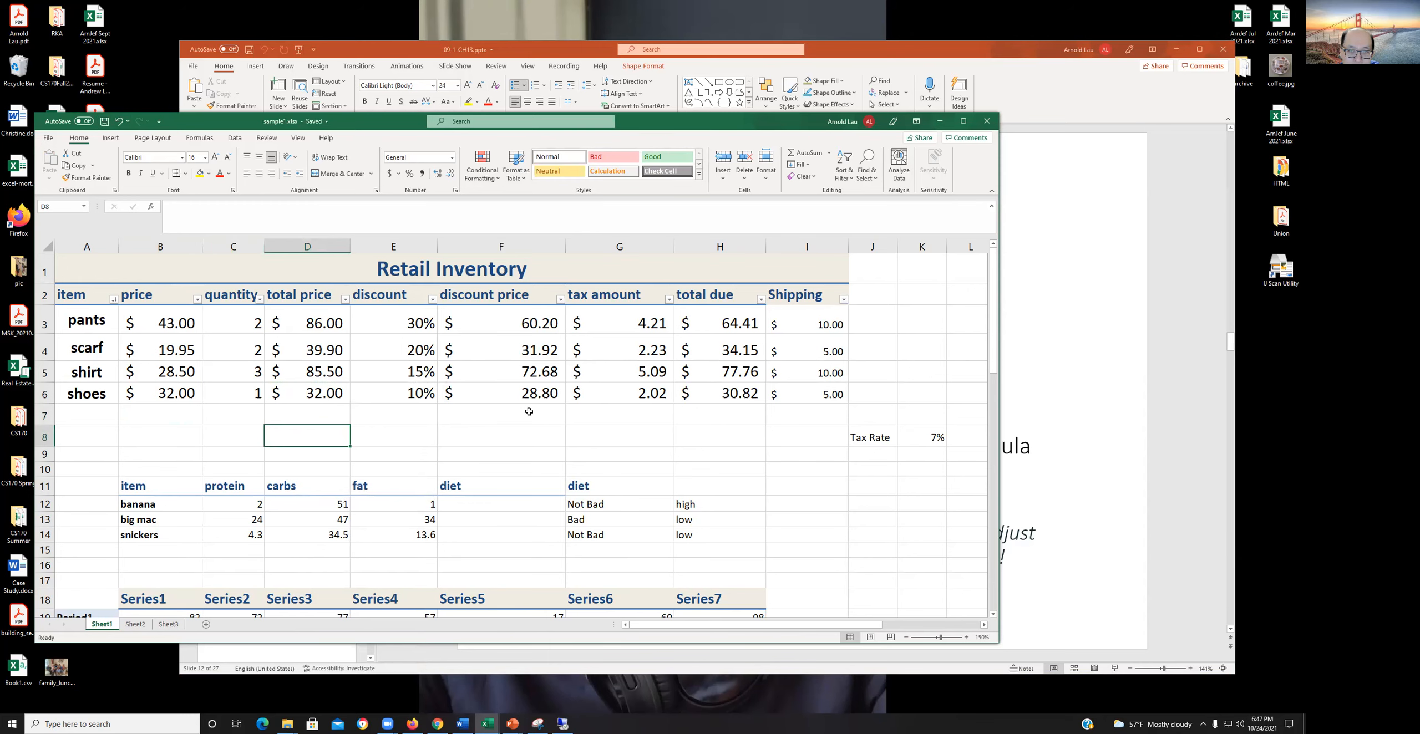
Step: Switch to the PowerPoint presentation and place the cursor in the Copy/Paste bullet on the Formulas slide
{"action": "left_click", "coordinate": [891, 64]}
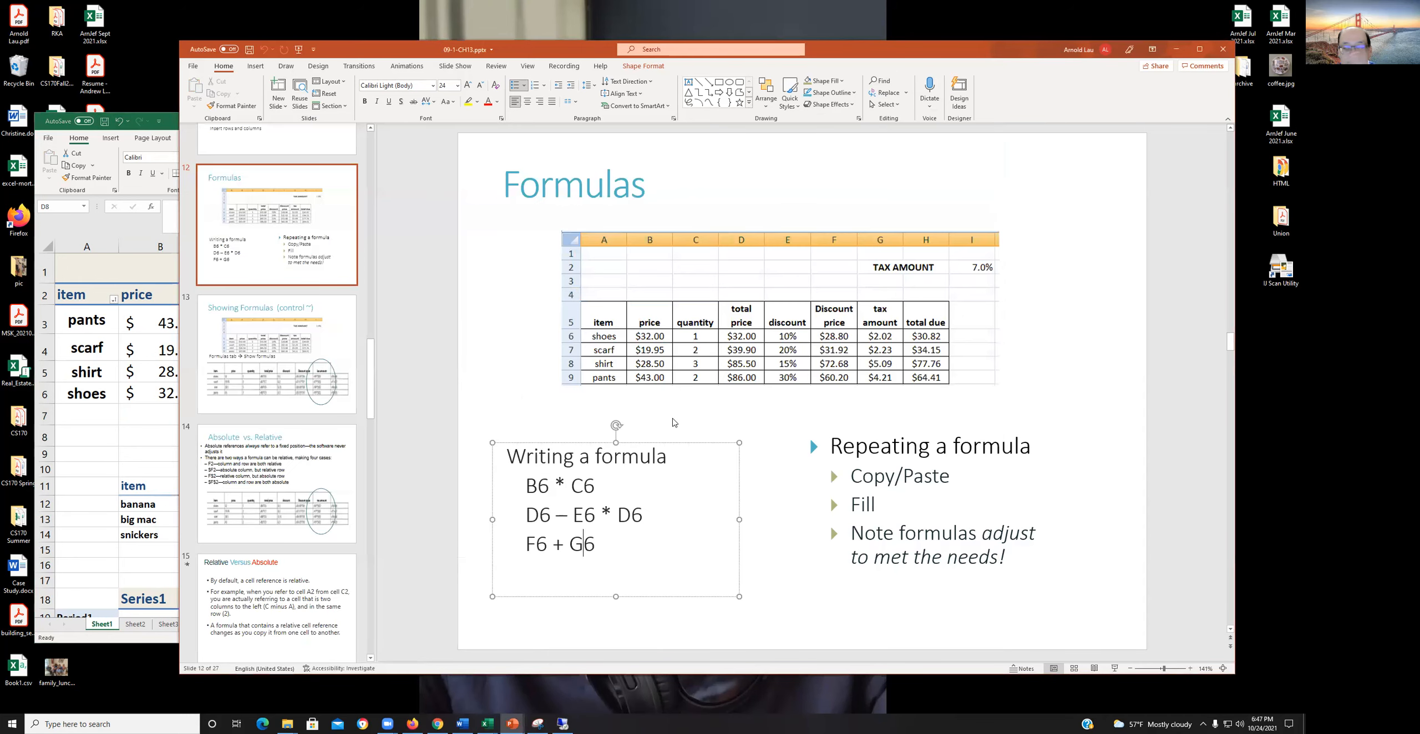
{"action": "left_click", "coordinate": [894, 476]}
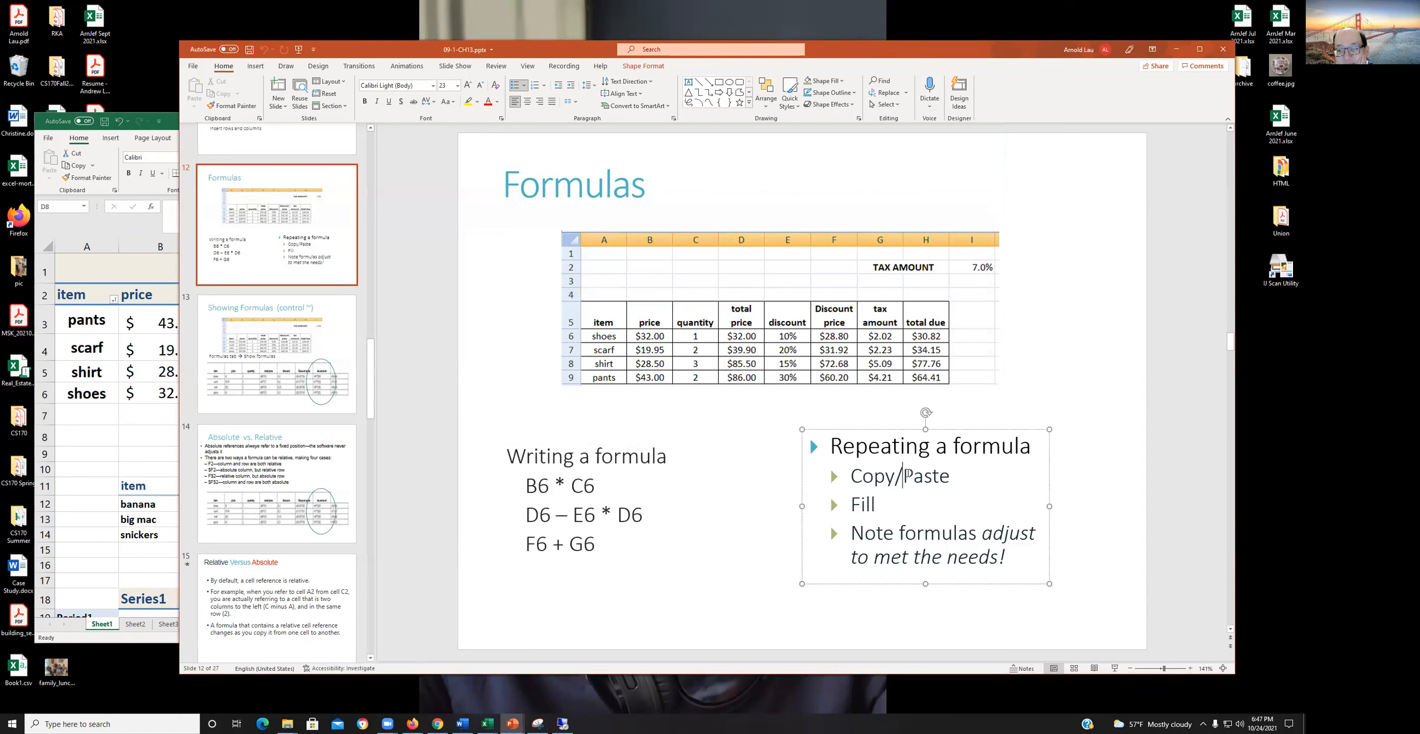